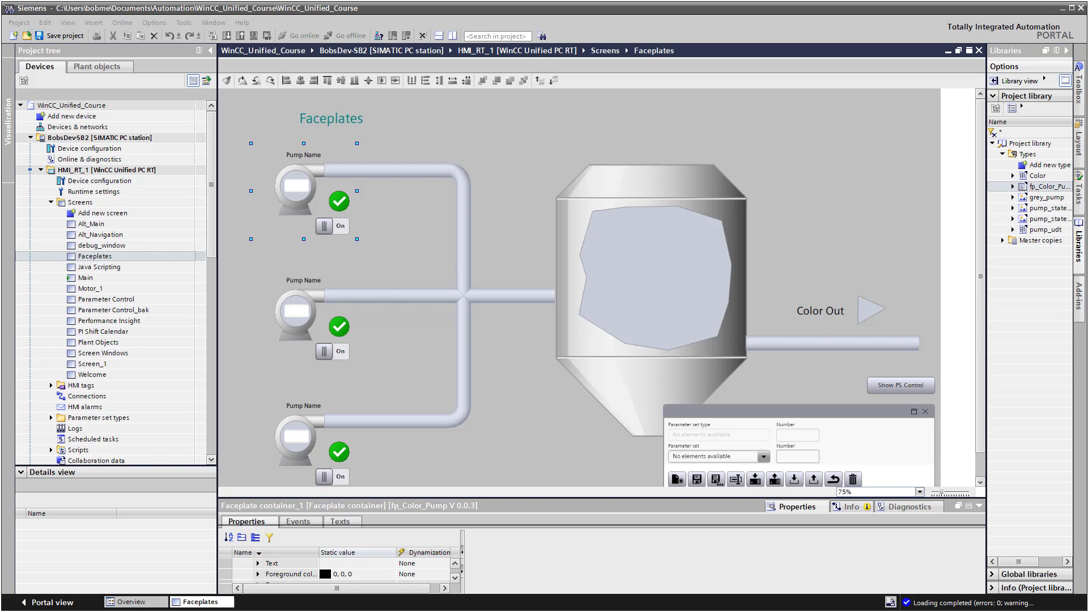
# Step: Choose the green parameter set and write it to the PLC
pyautogui.click(476, 122)
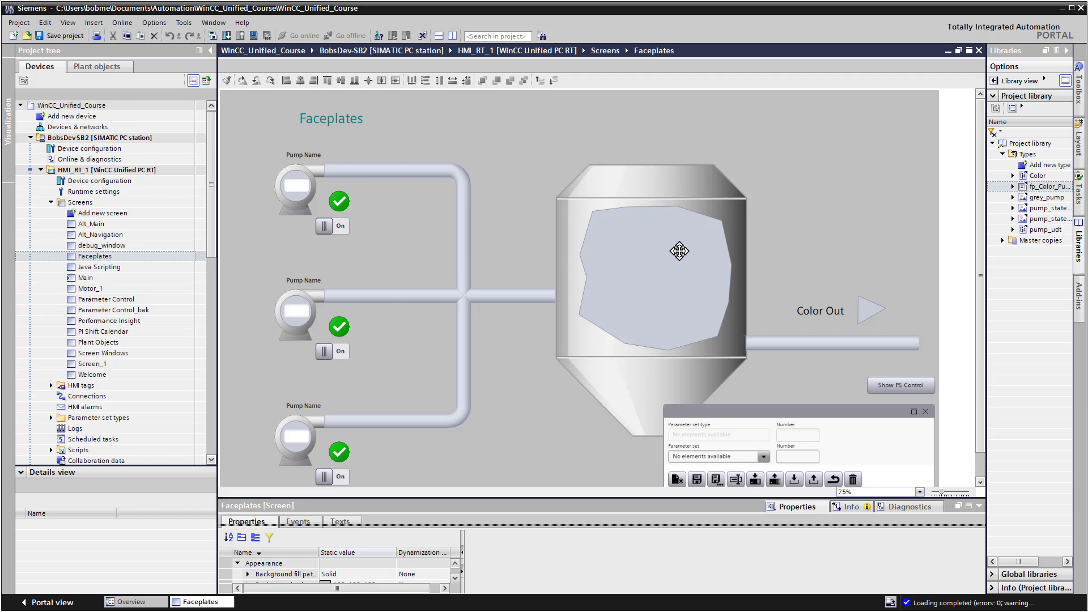
pyautogui.click(679, 251)
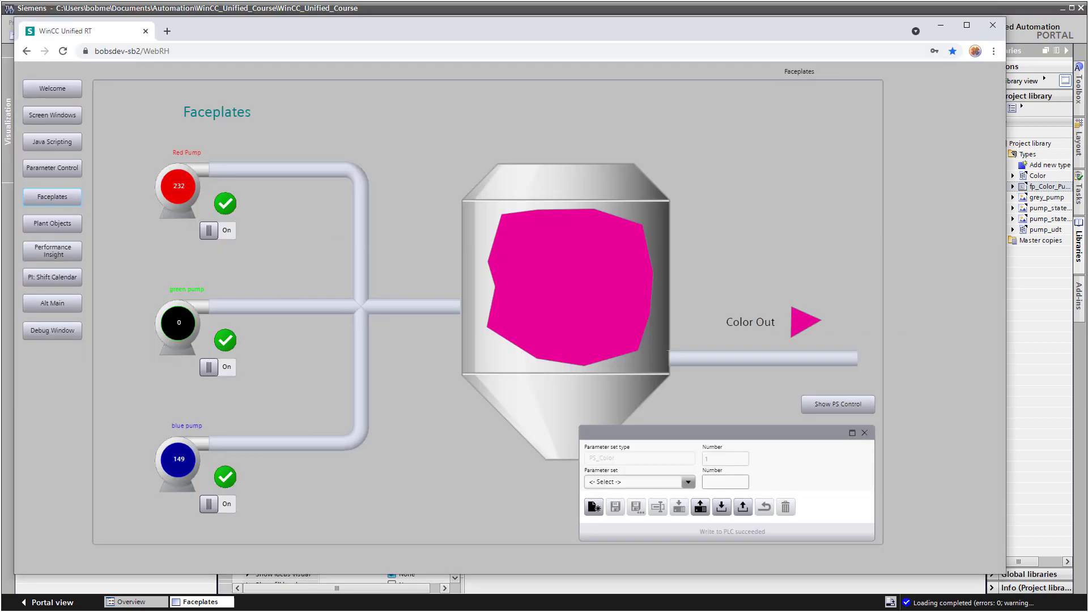
pyautogui.click(689, 482)
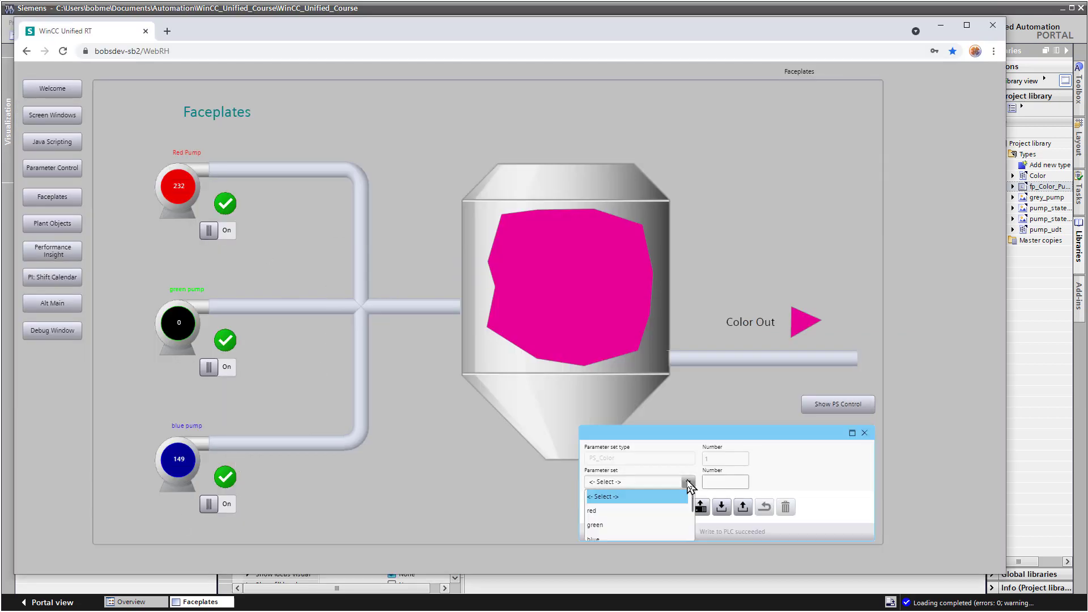
pyautogui.click(617, 525)
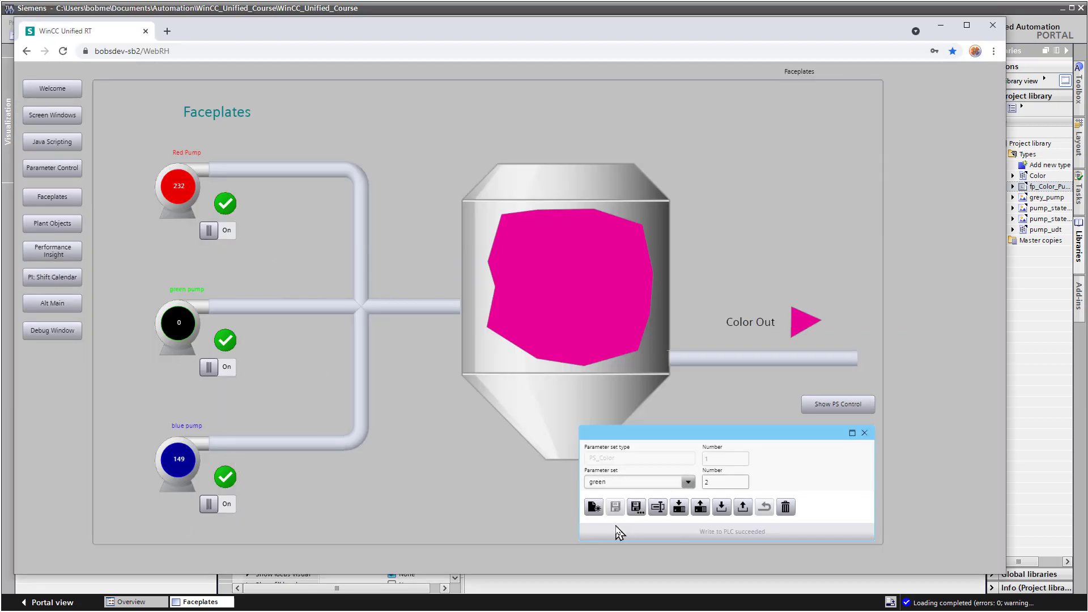
pyautogui.click(679, 507)
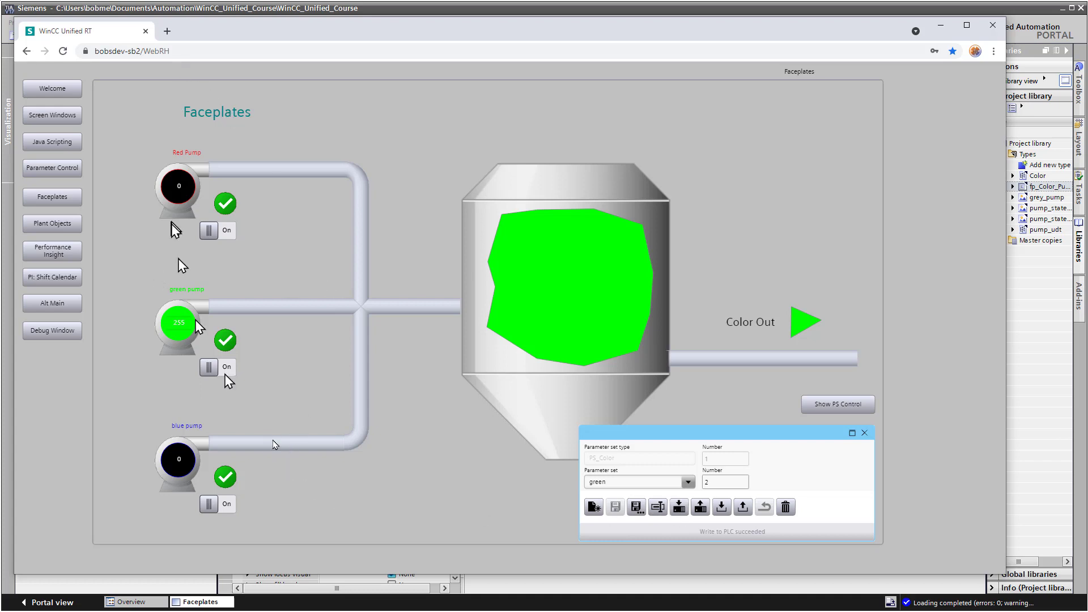
# Step: Choose the Pink parameter set and write it to the PLC
pyautogui.click(689, 483)
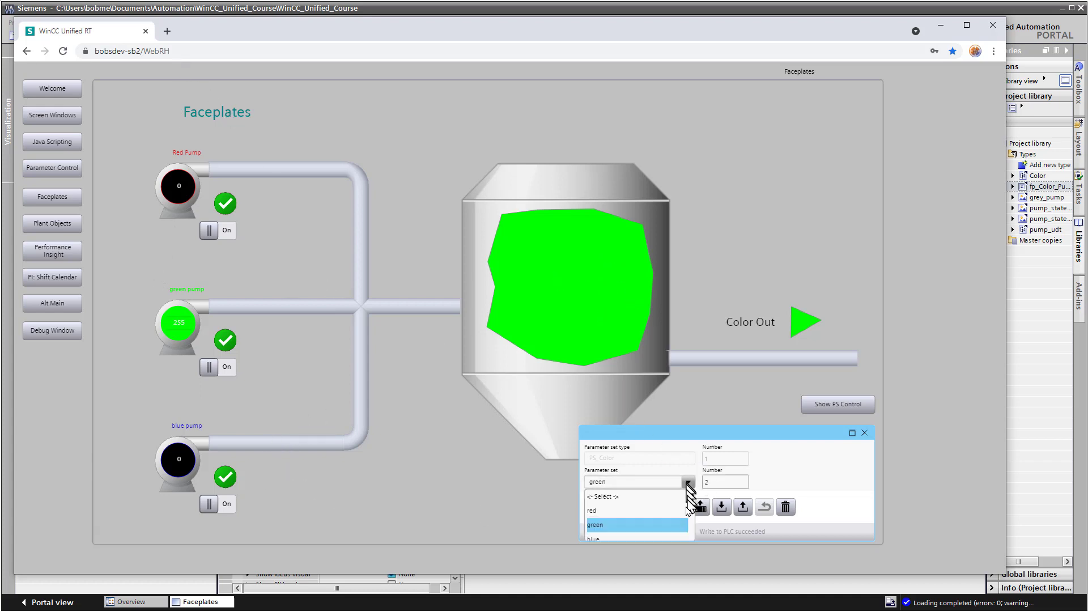
pyautogui.scroll(-2, 692, 519)
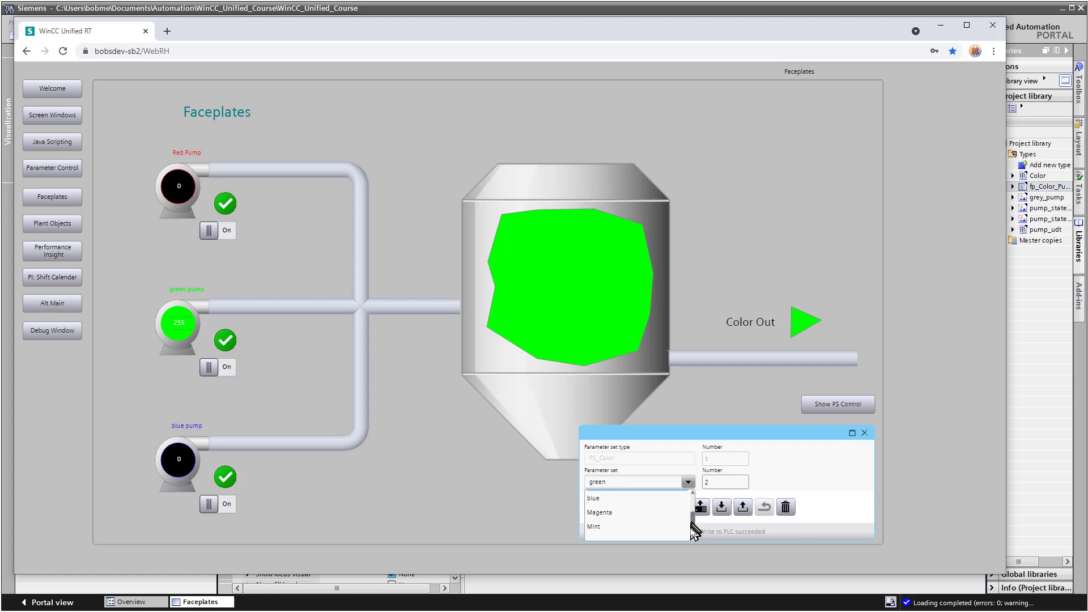
pyautogui.click(629, 539)
pyautogui.click(680, 510)
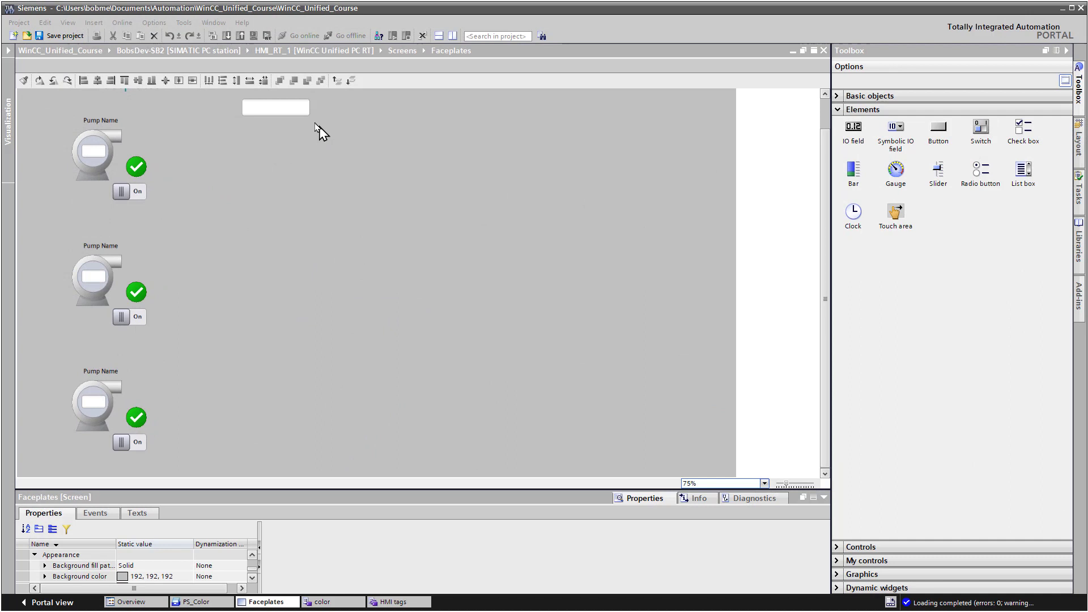
# Step: Delete the stray IO field and place an enlarged conical-bottom tank graphic beside the pumps
pyautogui.click(283, 109)
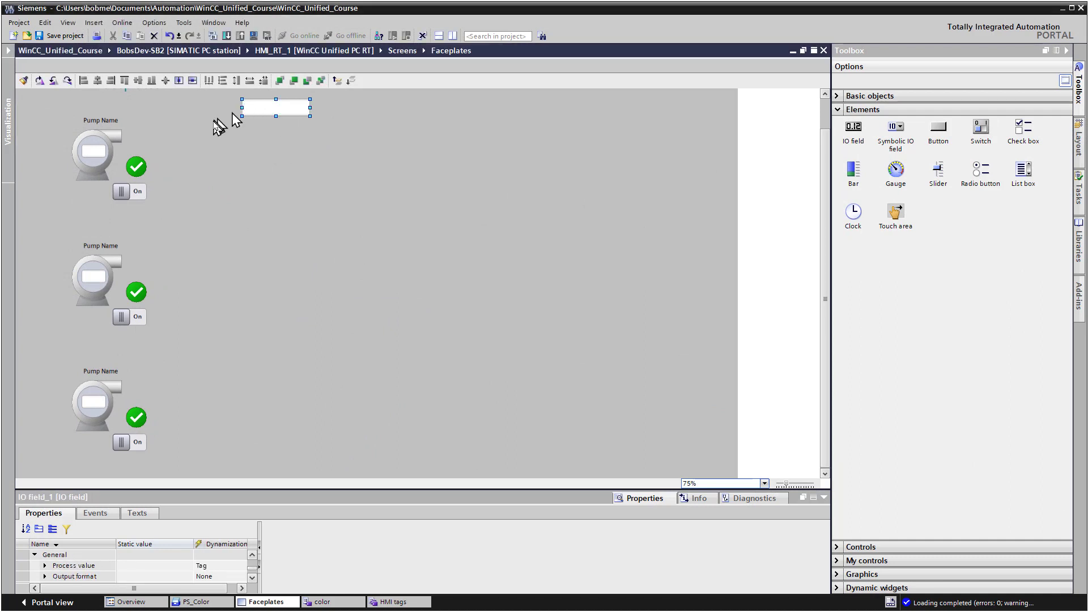
pyautogui.press('Delete')
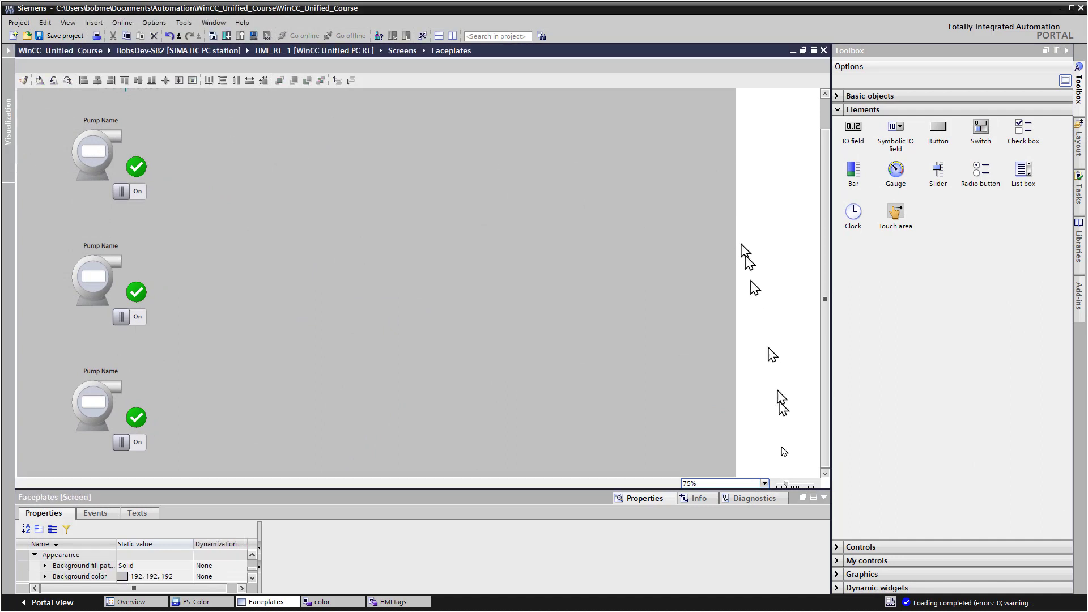
pyautogui.click(840, 576)
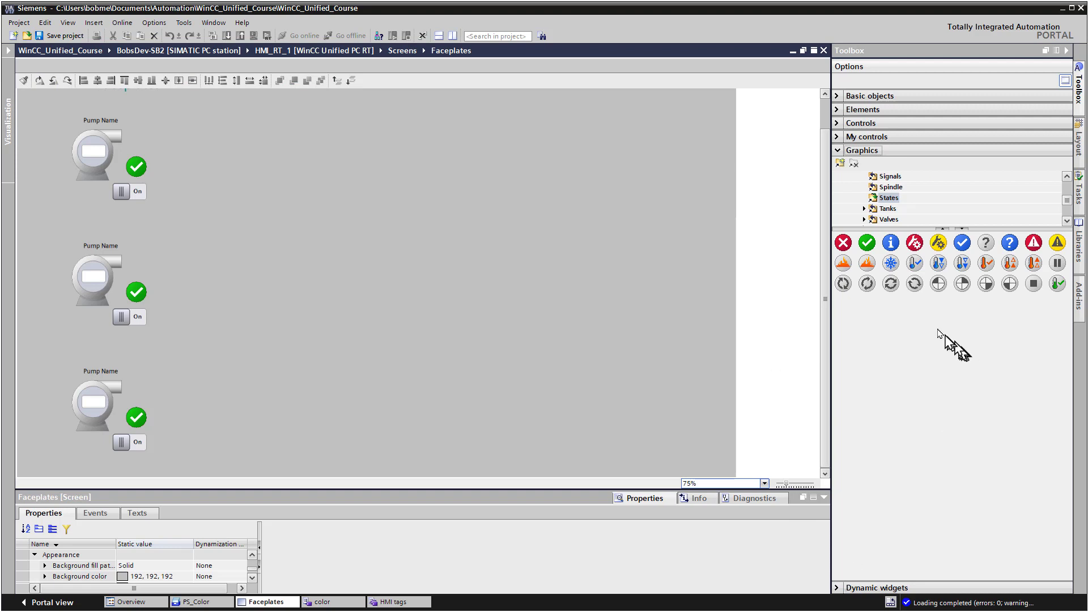
pyautogui.click(890, 209)
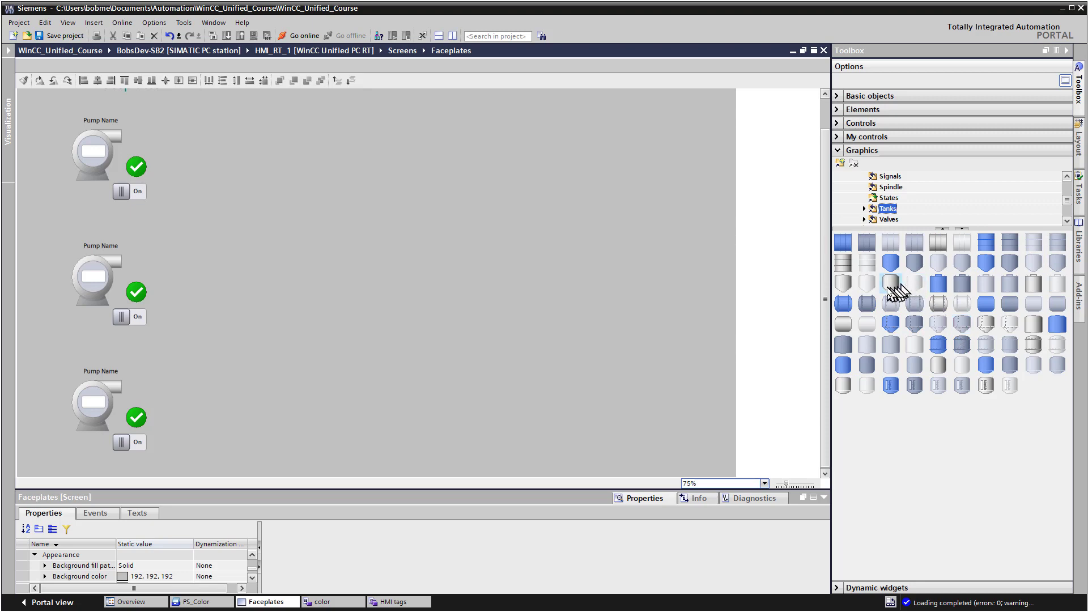
pyautogui.moveTo(891, 283); pyautogui.dragTo(349, 161)
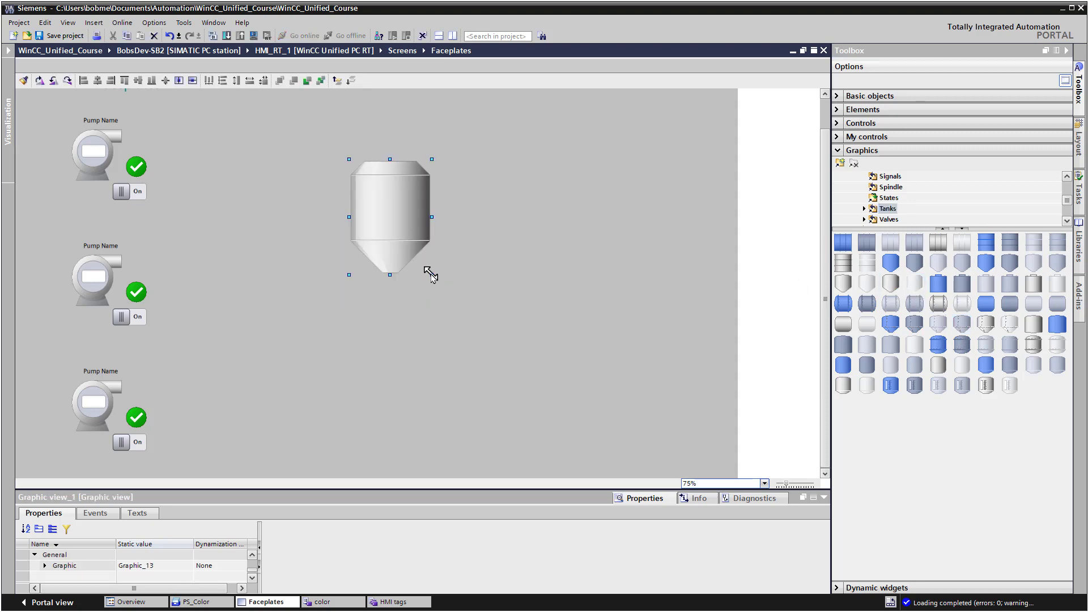
pyautogui.moveTo(432, 275); pyautogui.dragTo(547, 438)
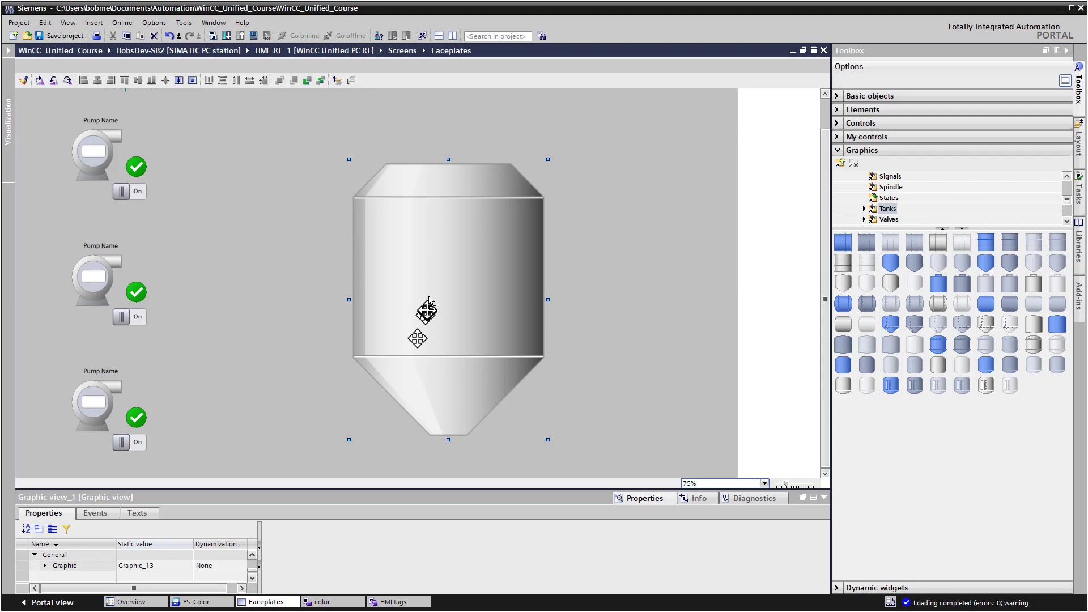
pyautogui.moveTo(425, 311); pyautogui.dragTo(437, 280)
# Step: Draw an eight-corner polygon filling the tank's upper body as its contents
pyautogui.click(882, 99)
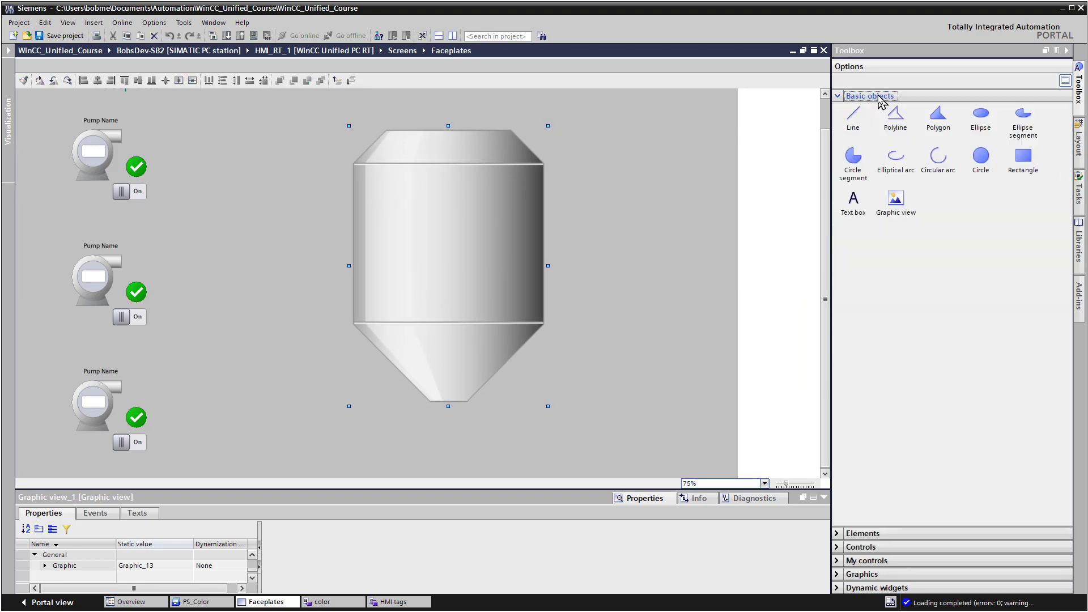
pyautogui.click(938, 122)
pyautogui.click(390, 177)
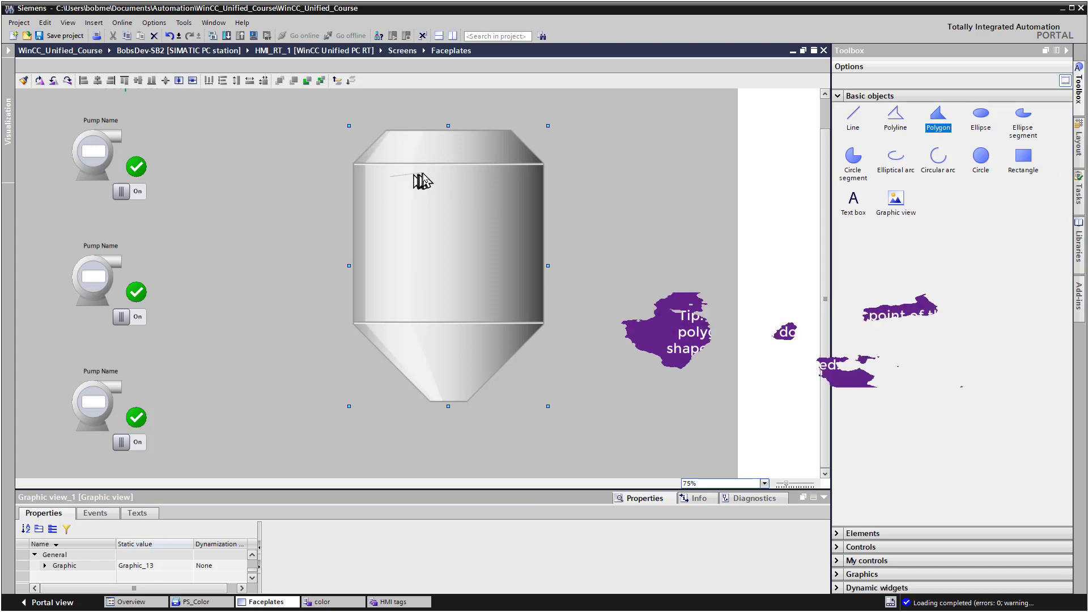
pyautogui.click(475, 171)
pyautogui.click(519, 186)
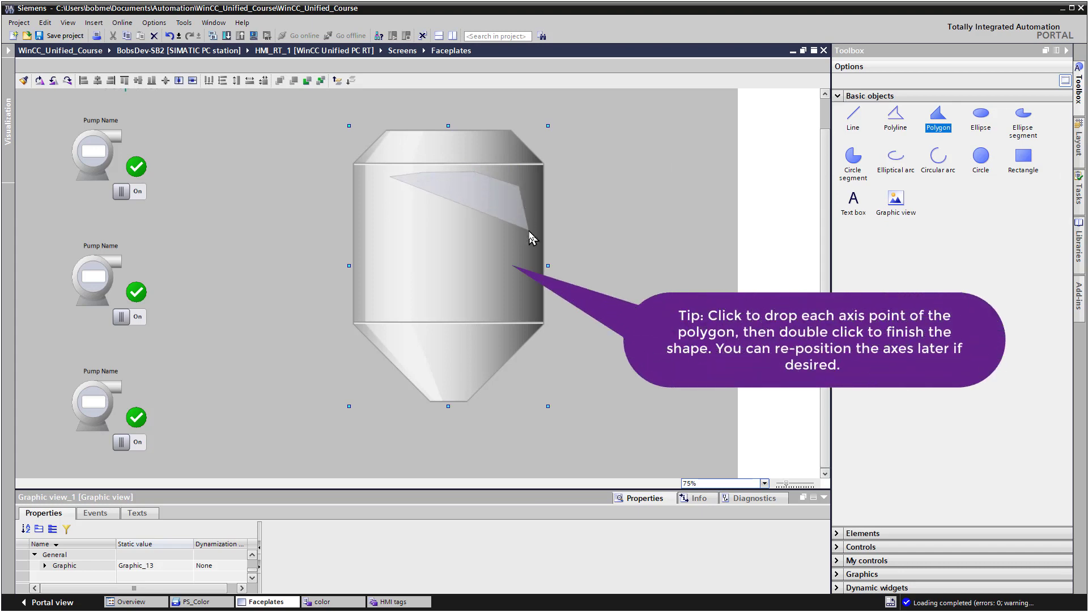
pyautogui.click(528, 232)
pyautogui.click(517, 302)
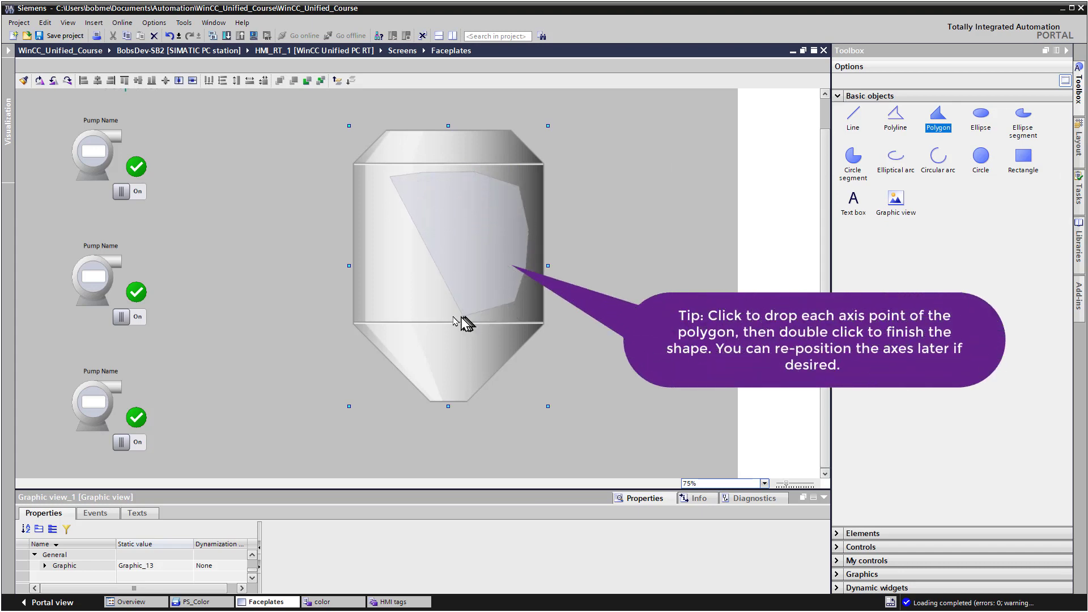
pyautogui.click(465, 315)
pyautogui.click(423, 308)
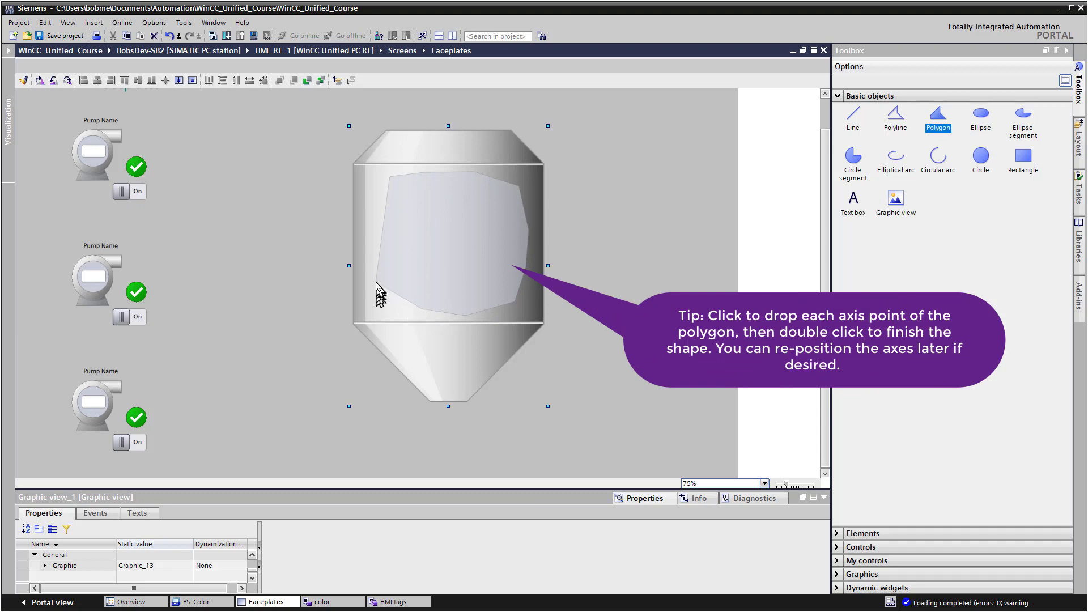
pyautogui.doubleClick(379, 227)
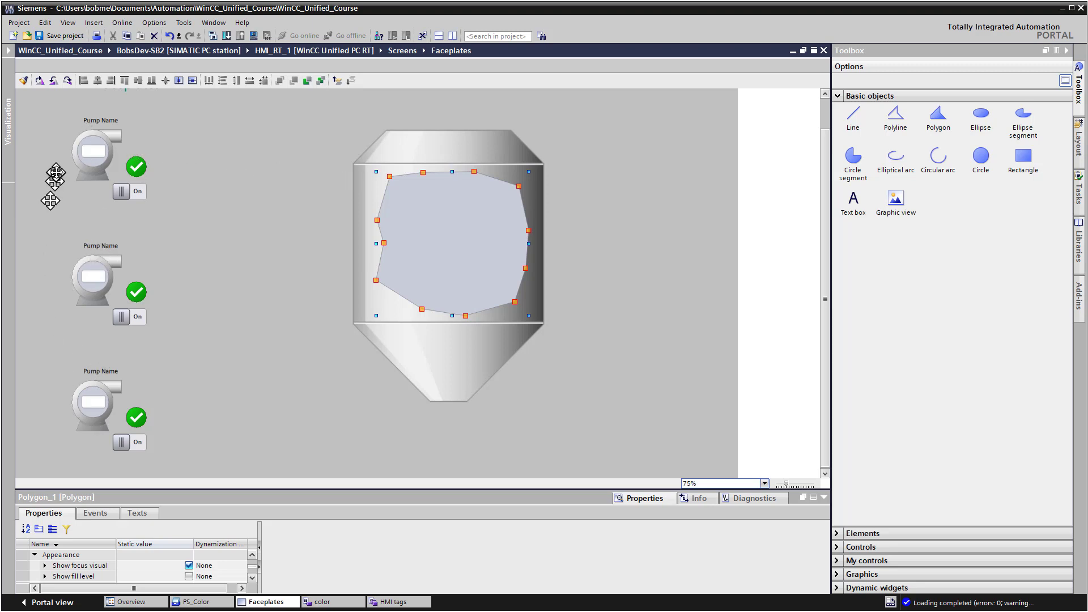
pyautogui.click(847, 574)
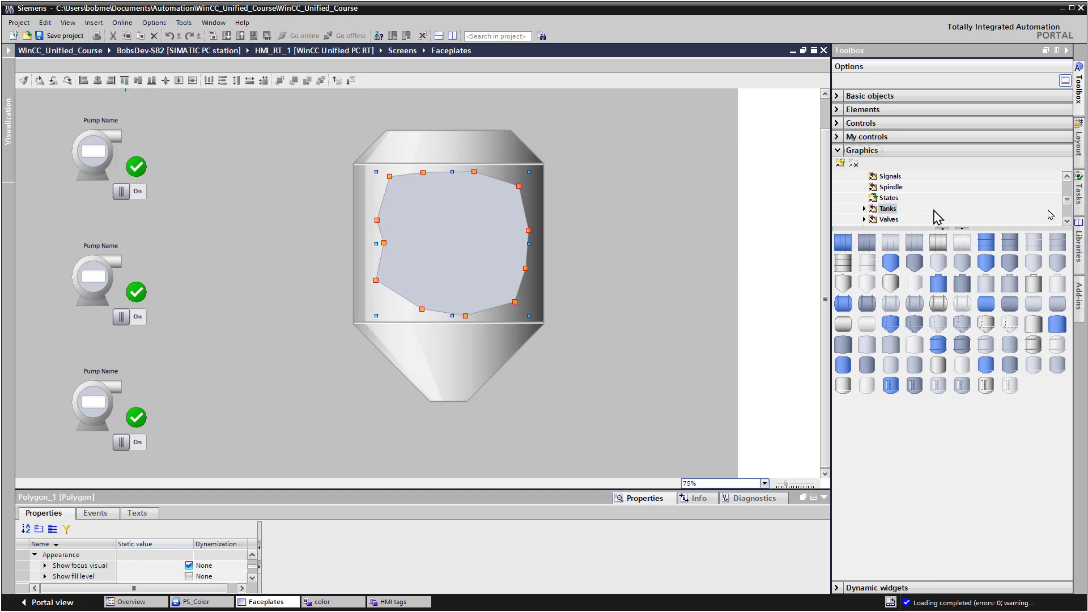
# Step: Place a pipe cross and a straight pipe linking the middle pump to the tank
pyautogui.scroll(3, 918, 215)
pyautogui.click(889, 220)
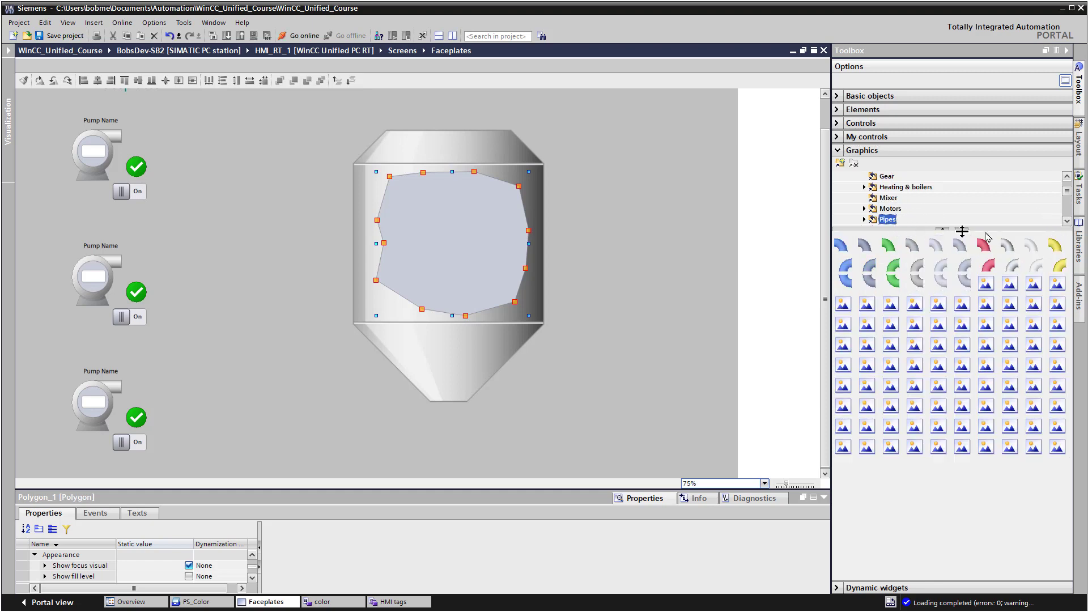
pyautogui.moveTo(938, 324); pyautogui.dragTo(266, 239)
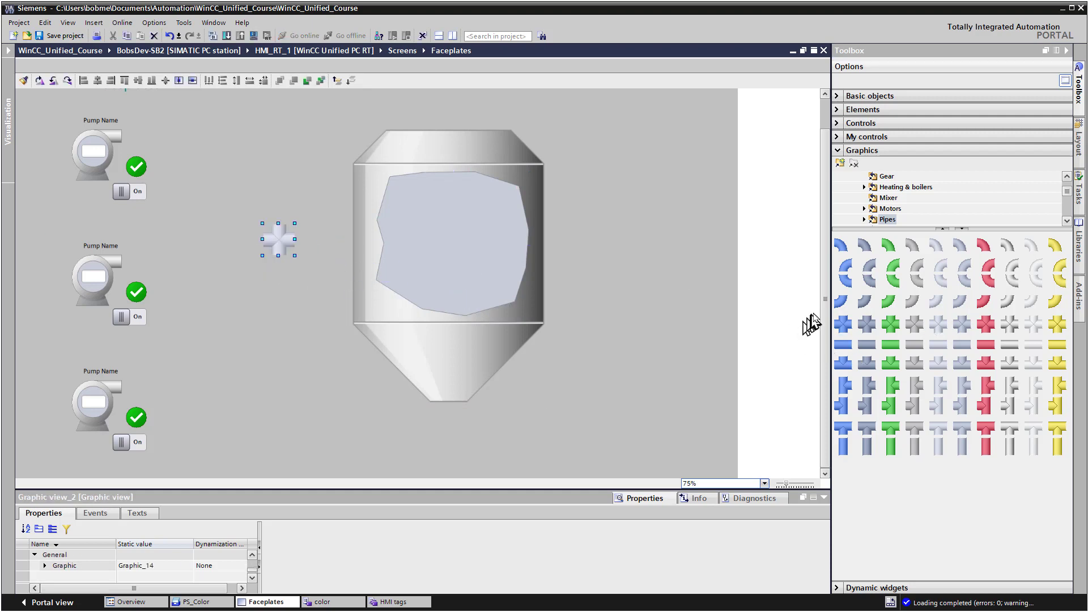
pyautogui.click(938, 344)
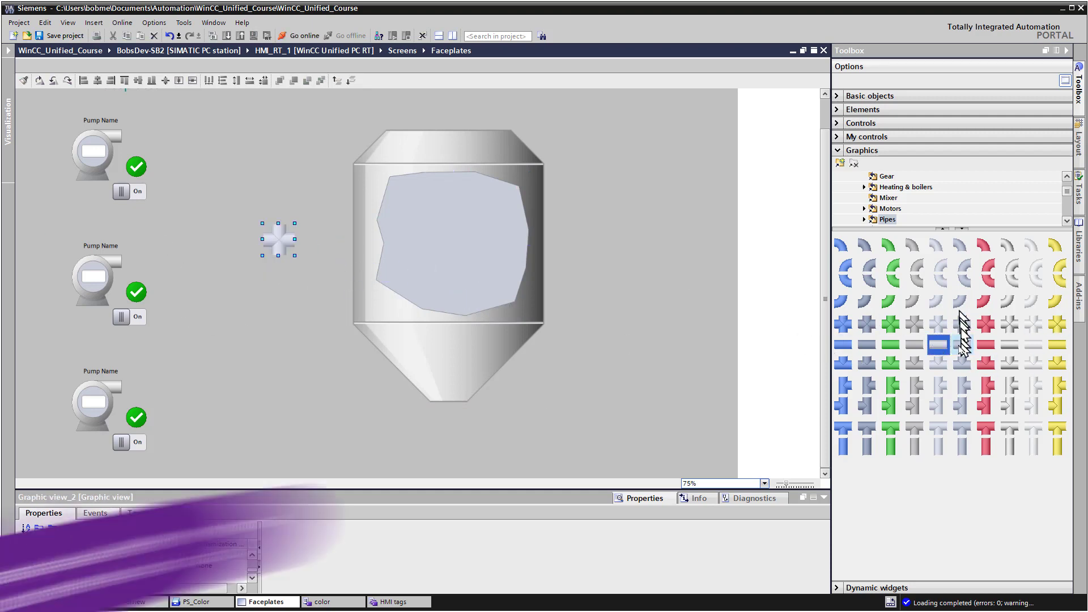
pyautogui.moveTo(962, 313); pyautogui.dragTo(353, 239)
pyautogui.moveTo(279, 240); pyautogui.dragTo(316, 271)
pyautogui.moveTo(285, 269); pyautogui.dragTo(122, 264)
pyautogui.moveTo(281, 244); pyautogui.dragTo(262, 260)
pyautogui.rightClick(262, 259)
pyautogui.click(425, 382)
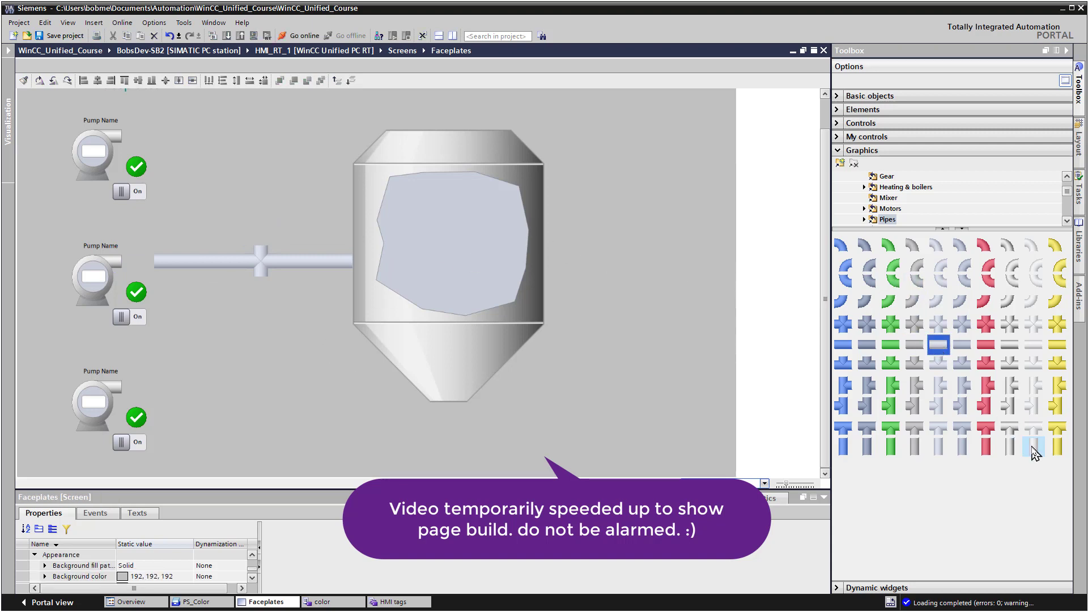
# Step: Add a vertical pipe, bottom elbow and horizontal pipe running to the lower pump
pyautogui.moveTo(1033, 448); pyautogui.dragTo(261, 299)
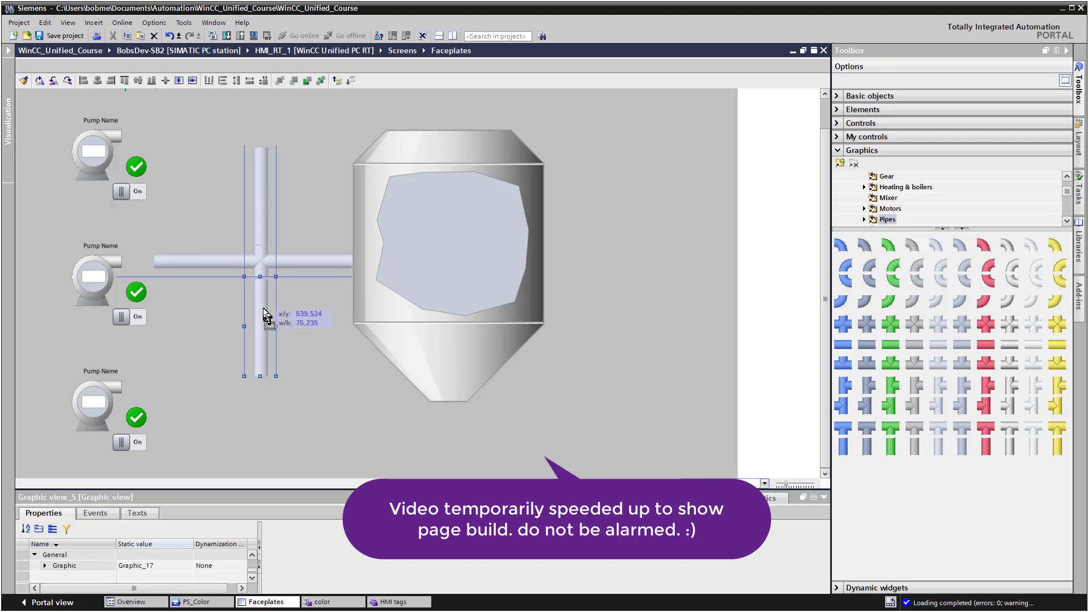
pyautogui.click(360, 424)
pyautogui.moveTo(939, 300); pyautogui.dragTo(257, 384)
pyautogui.click(623, 369)
pyautogui.moveTo(954, 349); pyautogui.dragTo(215, 137)
pyautogui.click(243, 389)
pyautogui.hotkey('ctrl', 'c')
pyautogui.hotkey('ctrl', 'v')
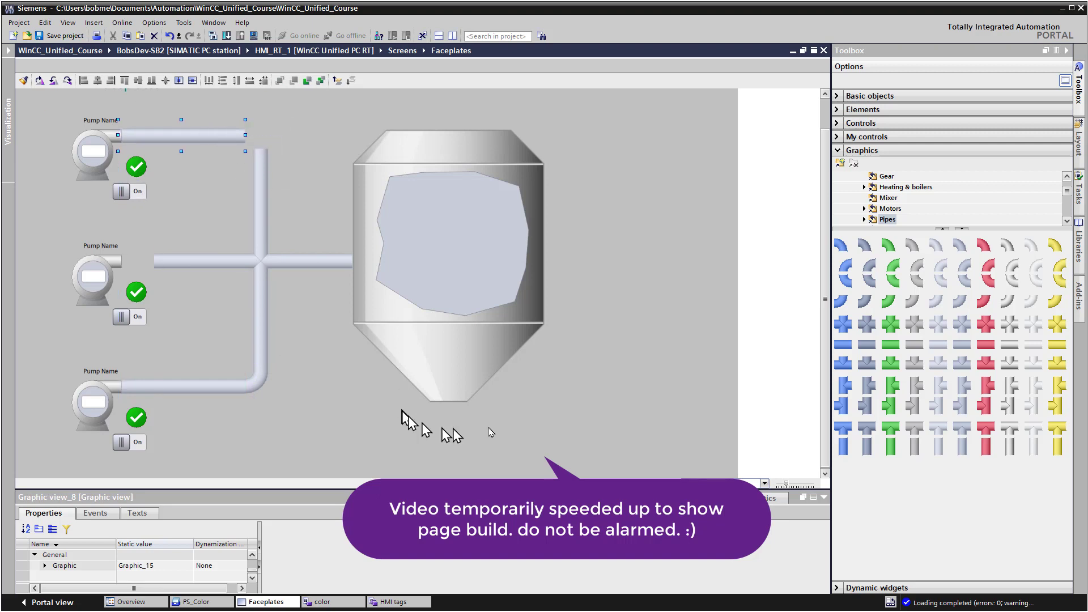
# Step: Add a top elbow, a short pipe by the middle pump, and an outlet pipe right of the tank
pyautogui.moveTo(938, 246); pyautogui.dragTo(260, 135)
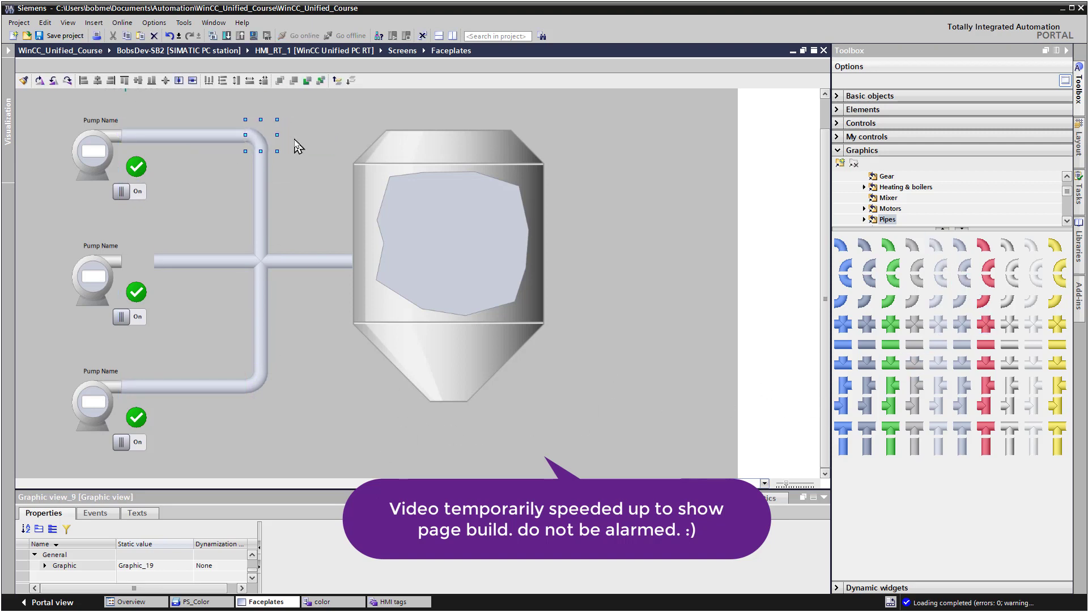
pyautogui.moveTo(938, 344); pyautogui.dragTo(196, 261)
pyautogui.click(334, 374)
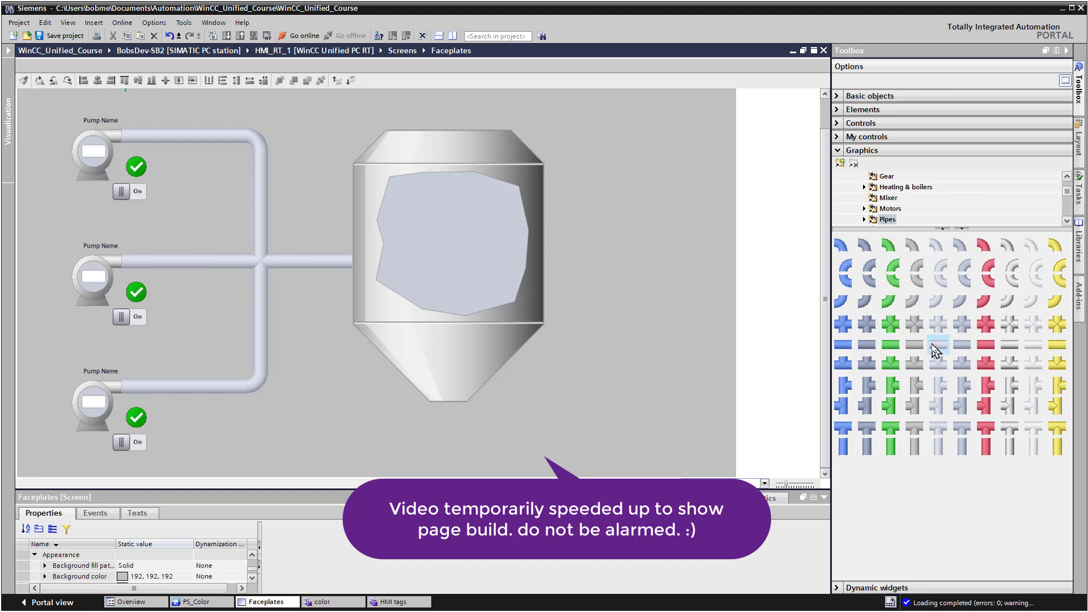
pyautogui.moveTo(938, 344); pyautogui.dragTo(553, 308)
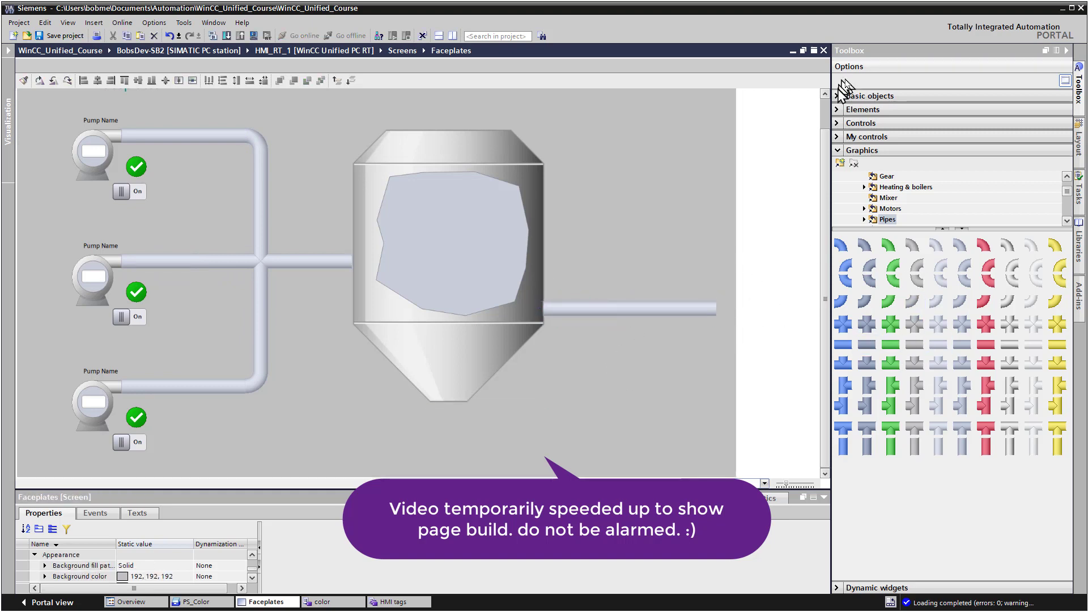
# Step: Add a 'Color Out' text label above the outlet pipe and a small triangle beside it
pyautogui.click(870, 95)
pyautogui.moveTo(853, 202); pyautogui.dragTo(590, 276)
pyautogui.moveTo(501, 489); pyautogui.dragTo(500, 430)
pyautogui.doubleClick(131, 507)
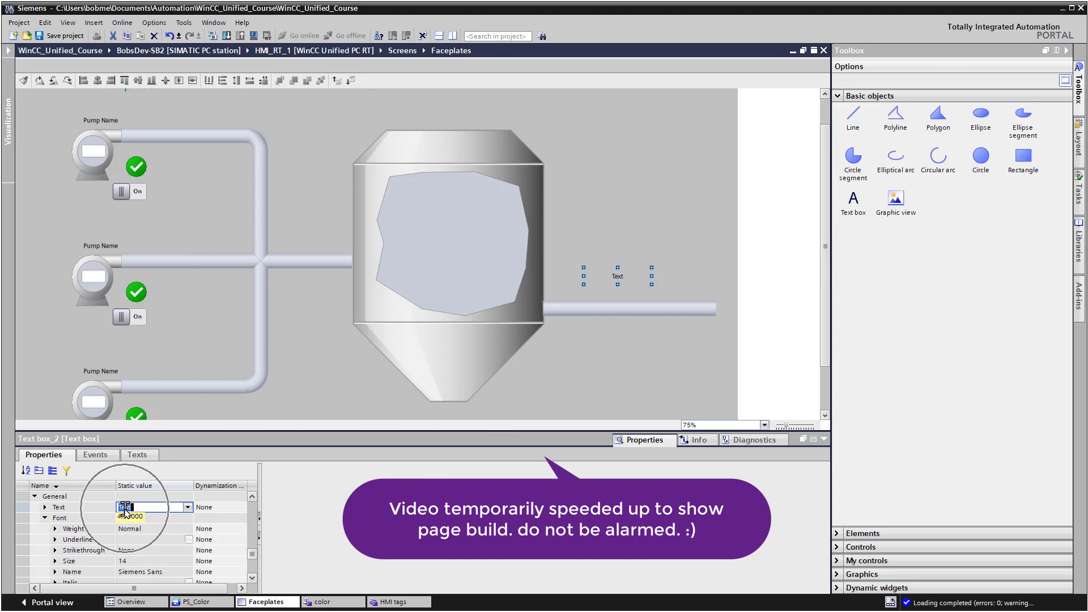
pyautogui.write('Color Out')
pyautogui.press('Return')
pyautogui.moveTo(939, 116); pyautogui.dragTo(680, 277)
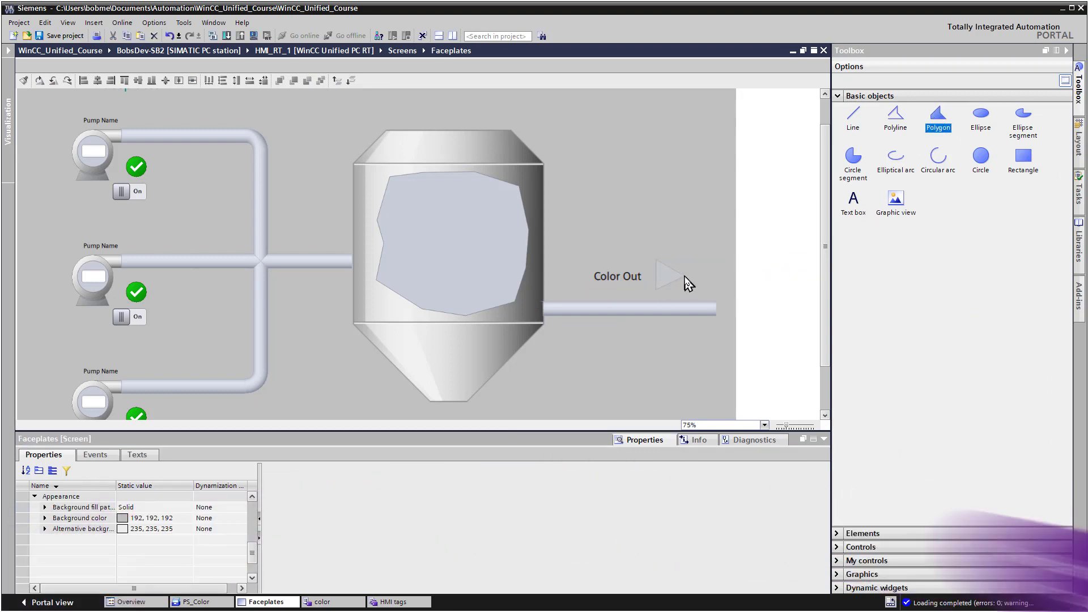
pyautogui.click(514, 240)
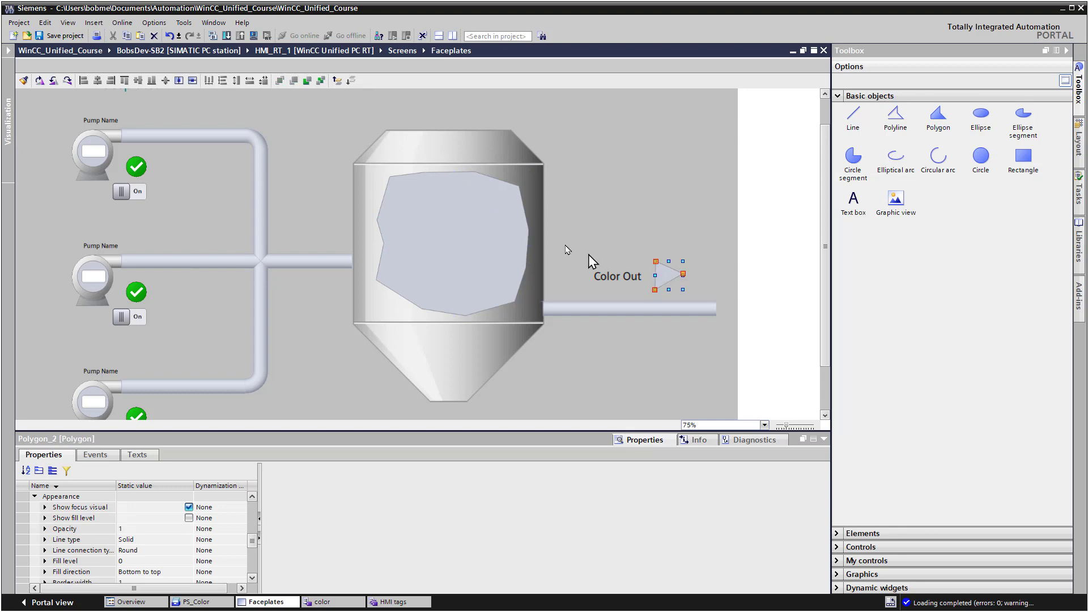
# Step: Dynamize the tank-contents polygon's background colour with tag color_udt.Color_Out
pyautogui.click(432, 226)
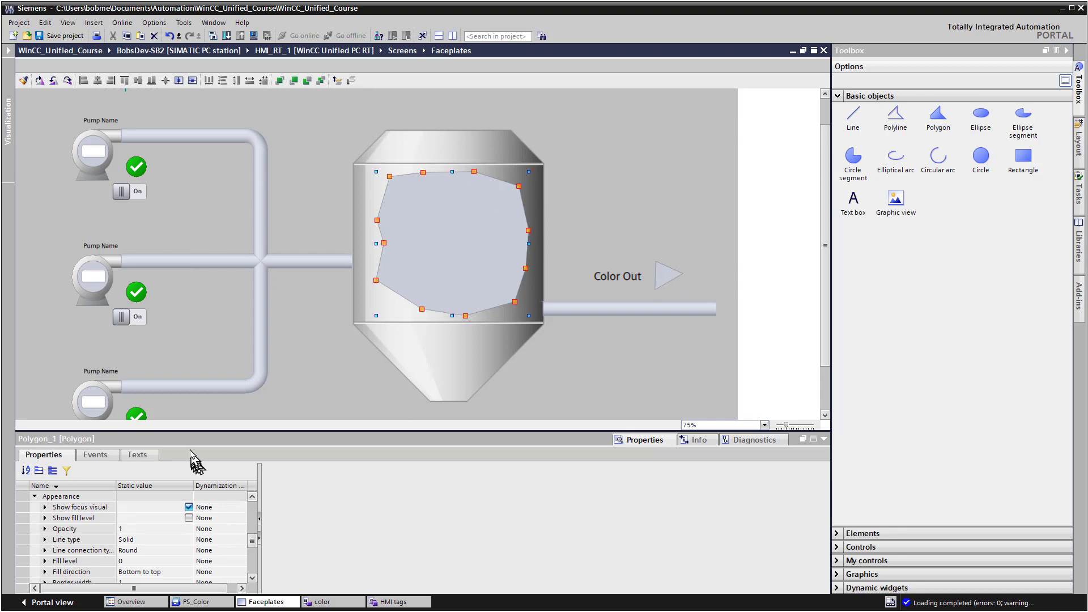
pyautogui.scroll(-2, 238, 544)
pyautogui.click(170, 526)
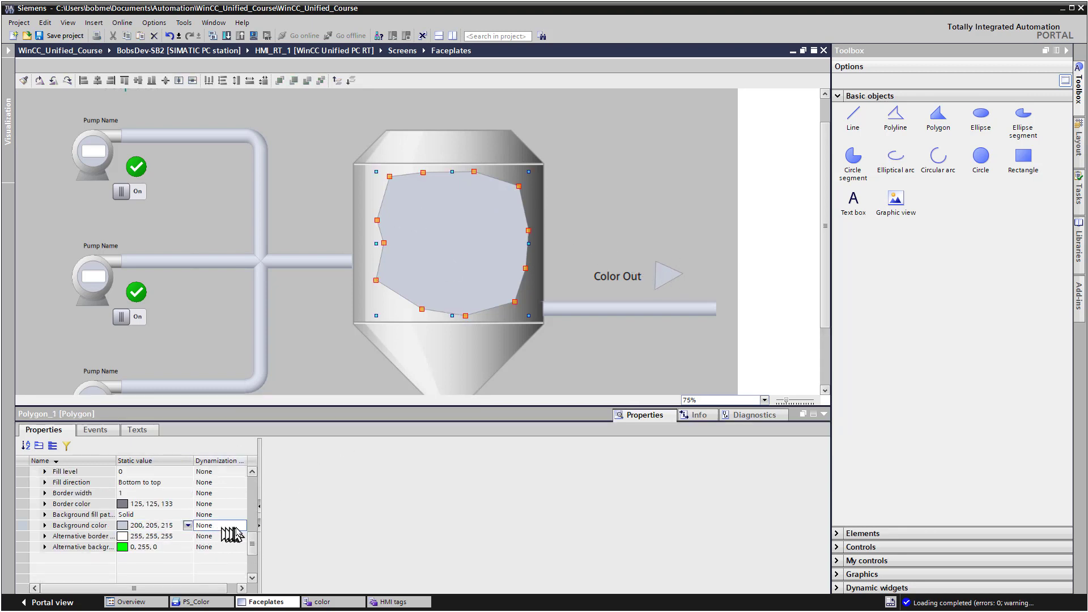
pyautogui.click(239, 527)
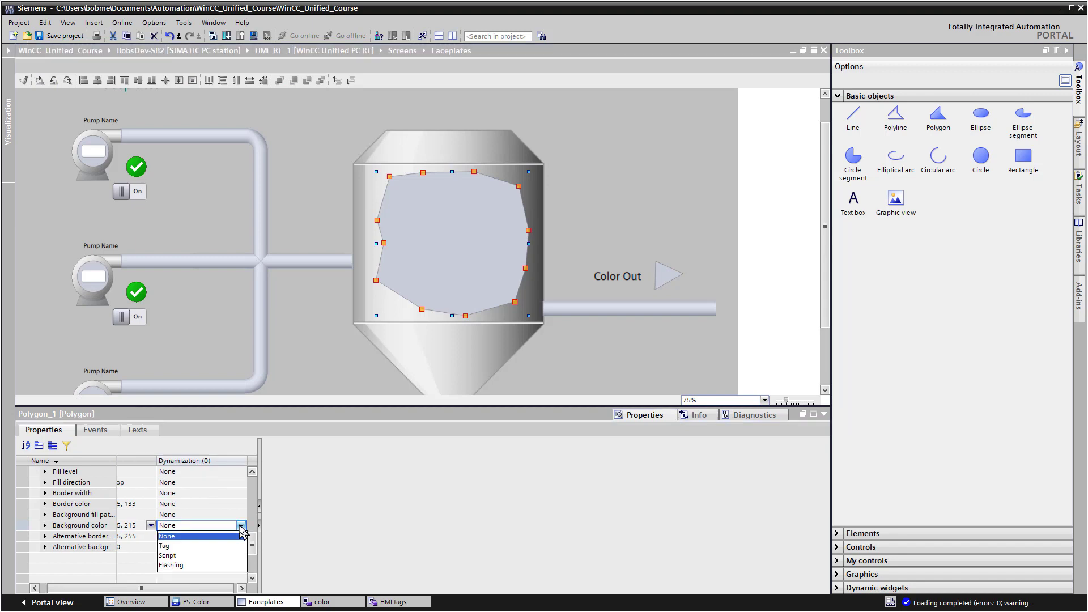
pyautogui.click(191, 545)
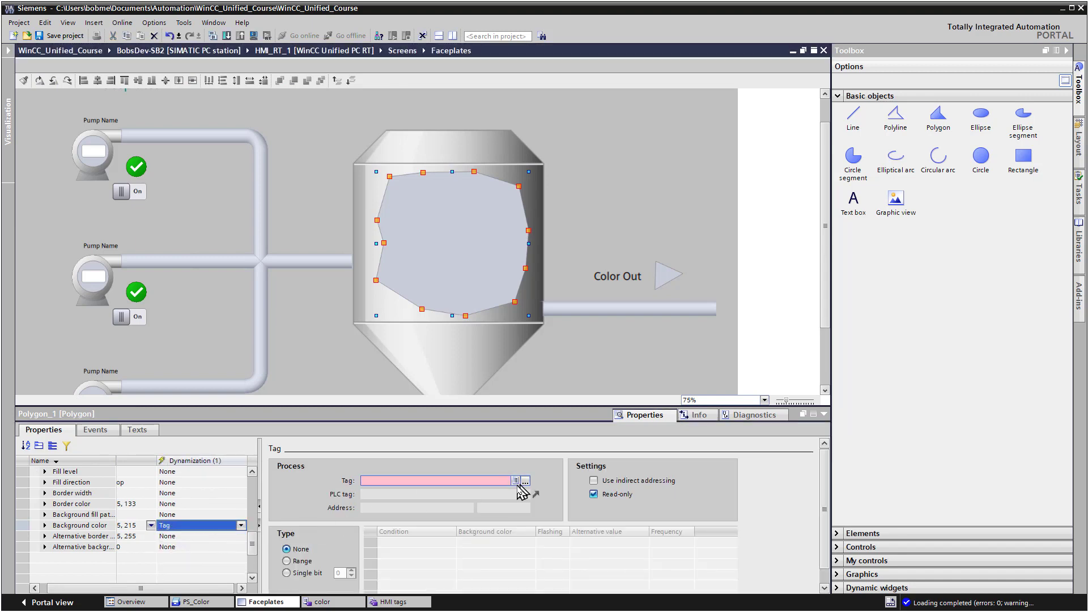
pyautogui.click(525, 481)
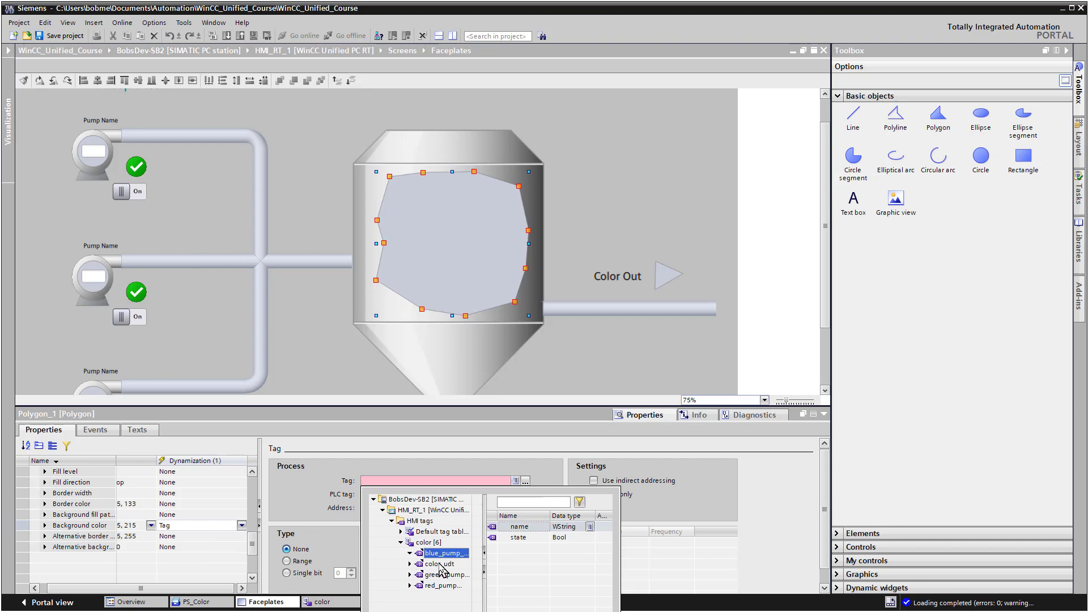
pyautogui.click(441, 564)
pyautogui.click(528, 550)
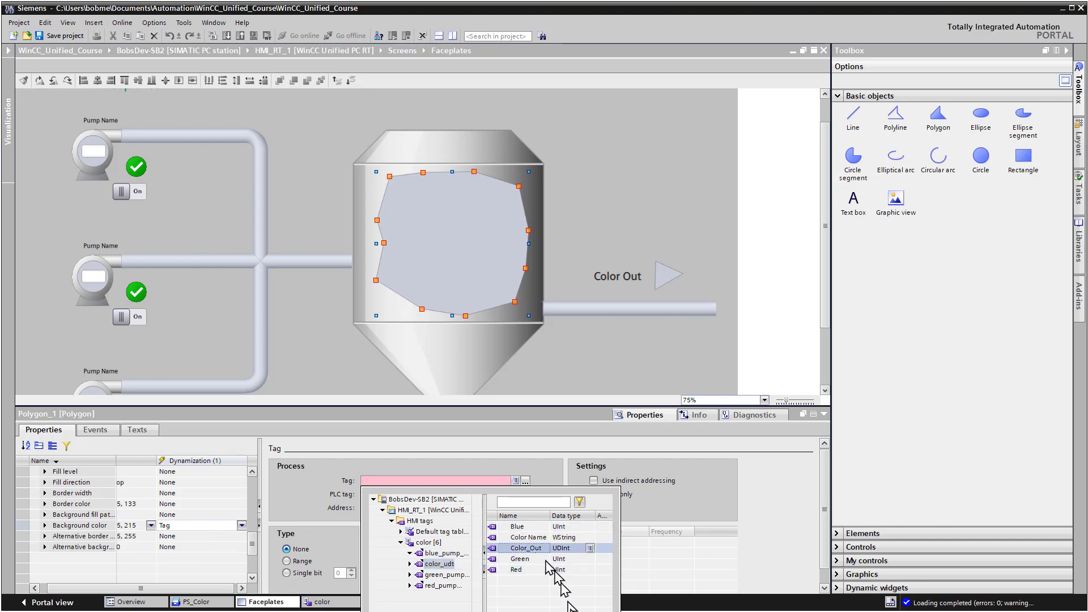
pyautogui.doubleClick(528, 548)
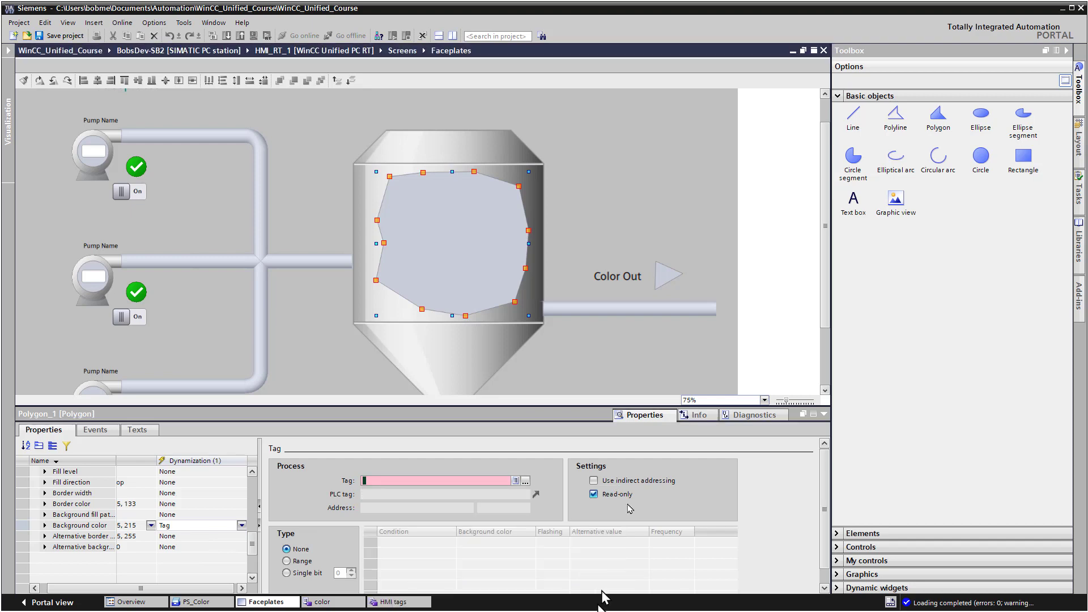
# Step: Dynamize the Color Out triangle's background colour with the same Color_Out tag
pyautogui.click(664, 278)
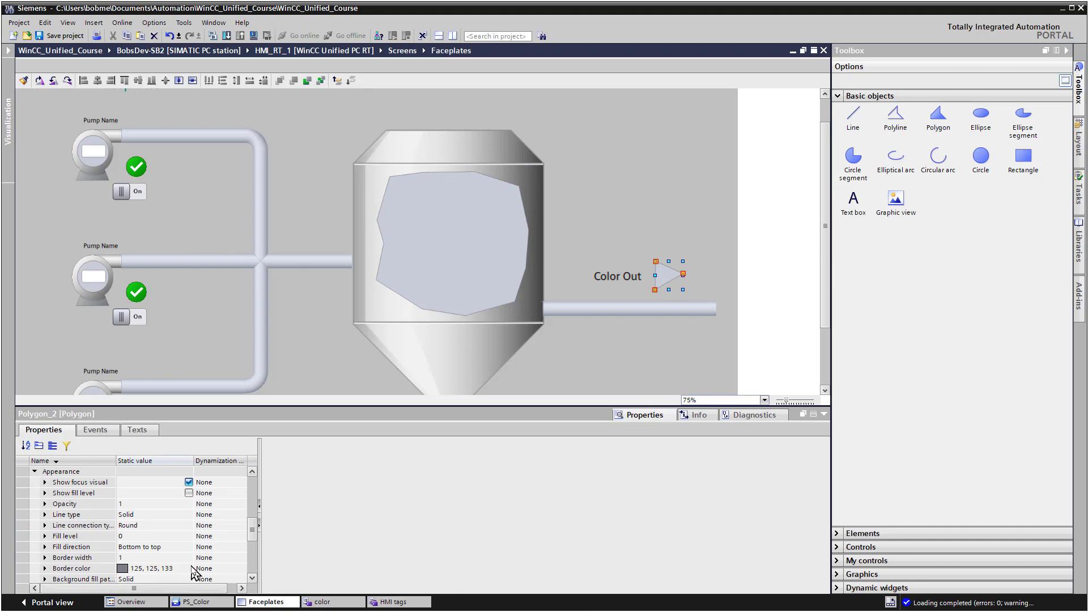
pyautogui.scroll(-3, 227, 567)
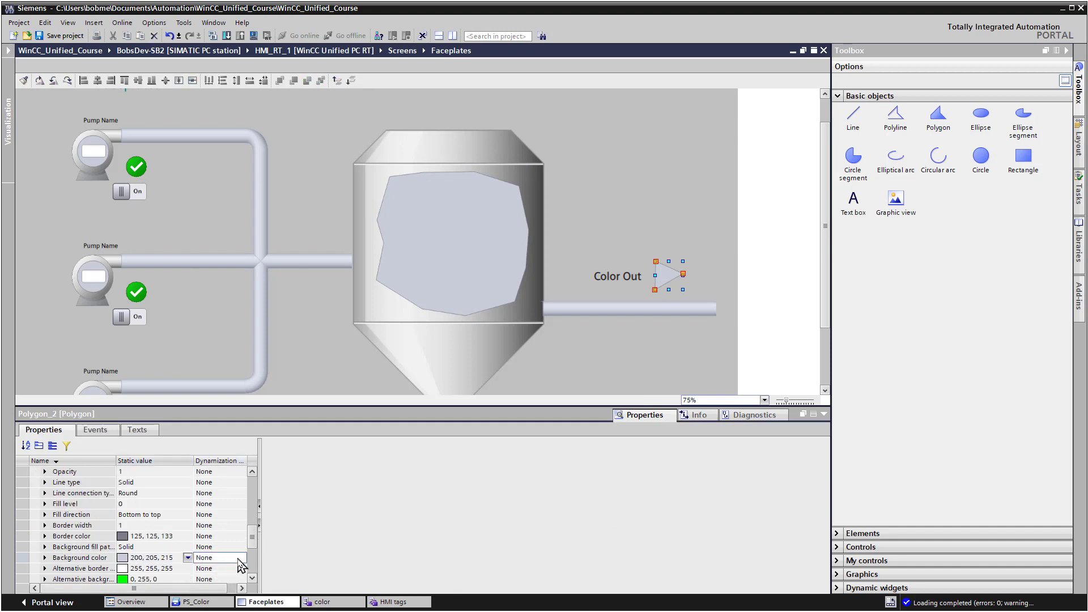
pyautogui.click(238, 558)
pyautogui.click(190, 579)
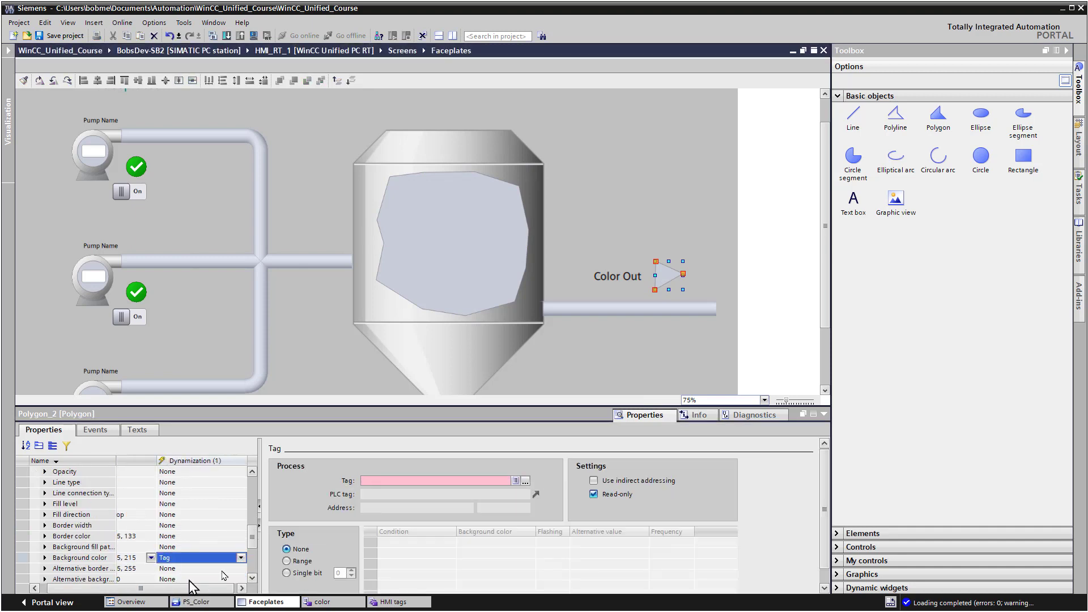
pyautogui.click(526, 481)
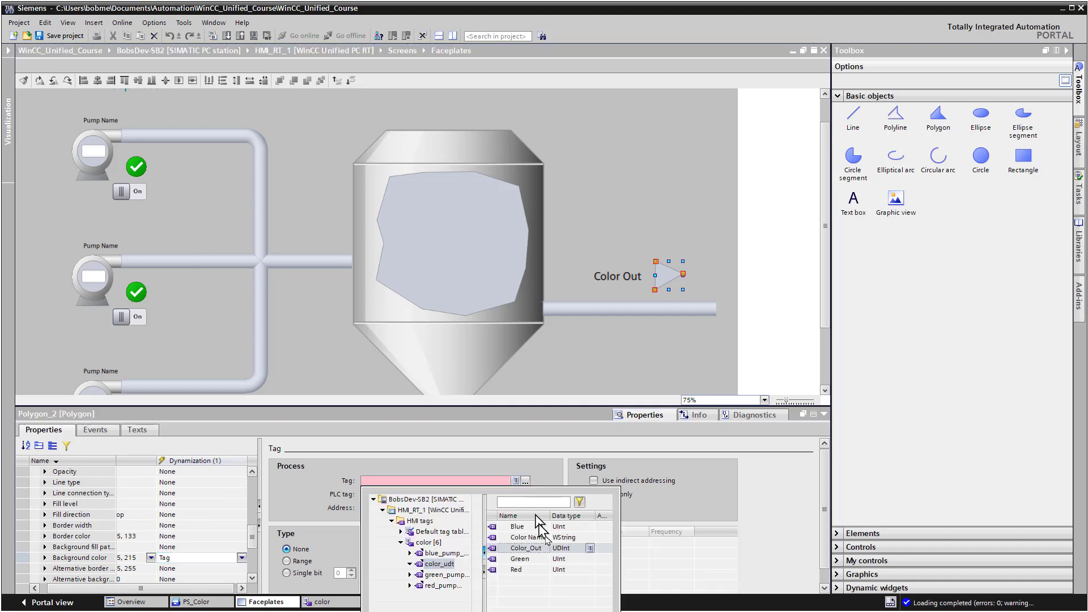
pyautogui.doubleClick(533, 550)
# Step: Add a parameter set control from the Controls group and move it down and right
pyautogui.click(845, 533)
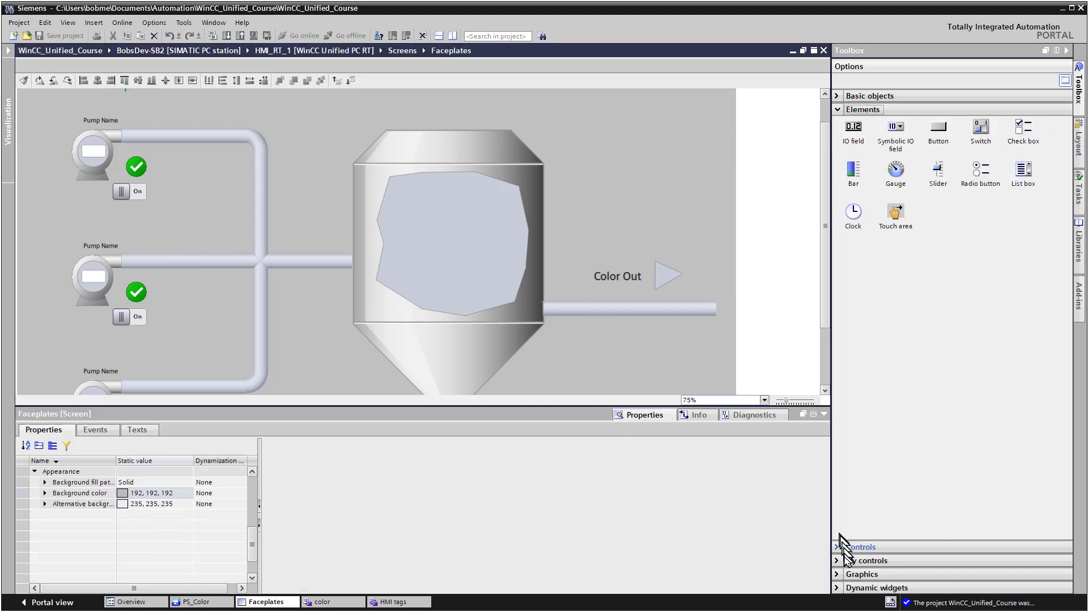
pyautogui.click(838, 547)
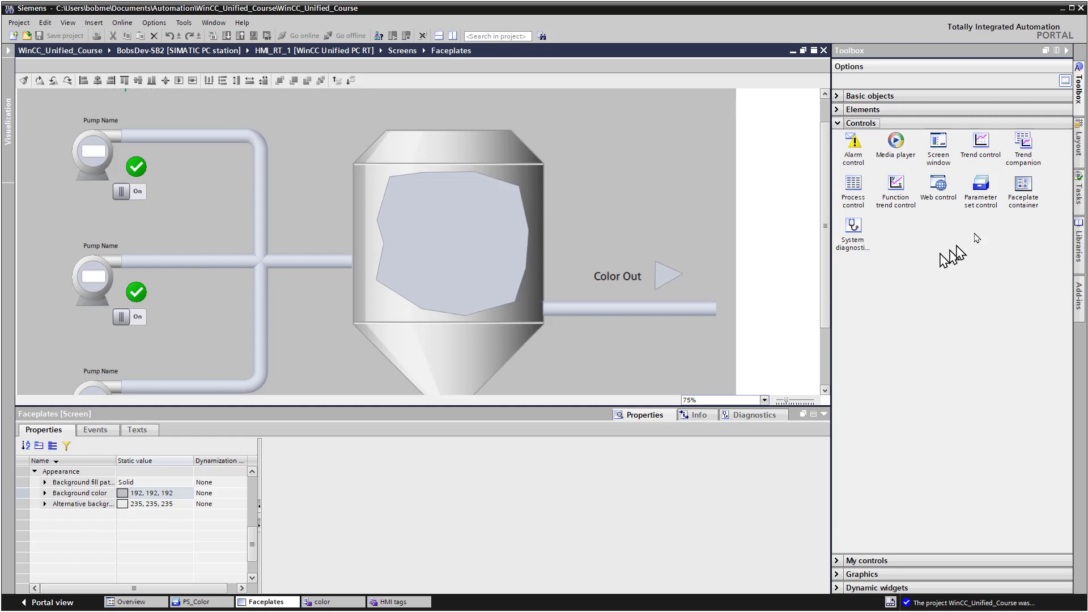
pyautogui.moveTo(980, 183); pyautogui.dragTo(499, 96)
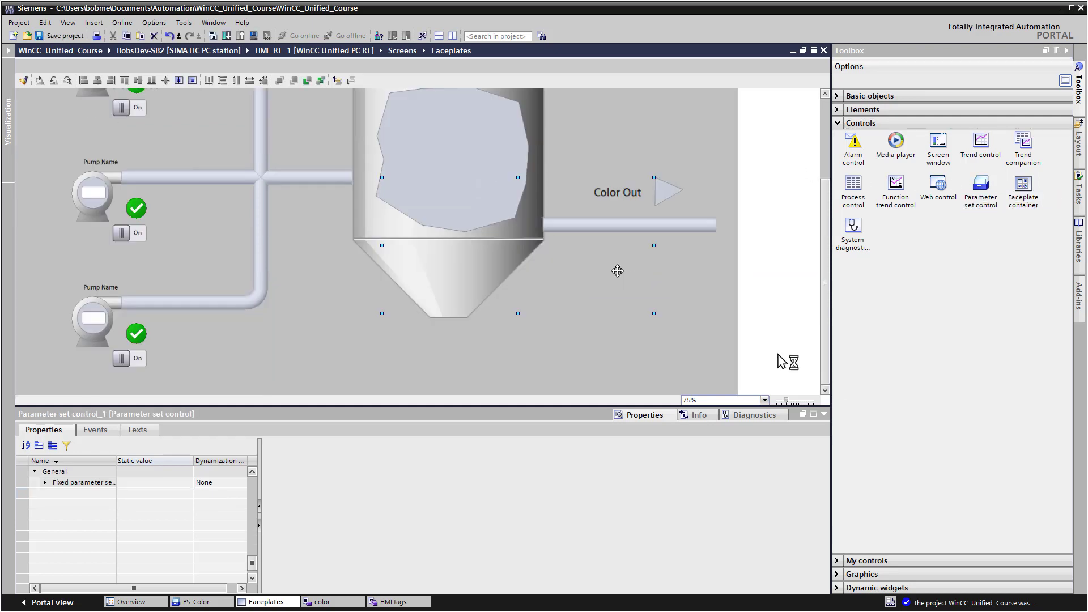
pyautogui.moveTo(595, 275); pyautogui.dragTo(669, 345)
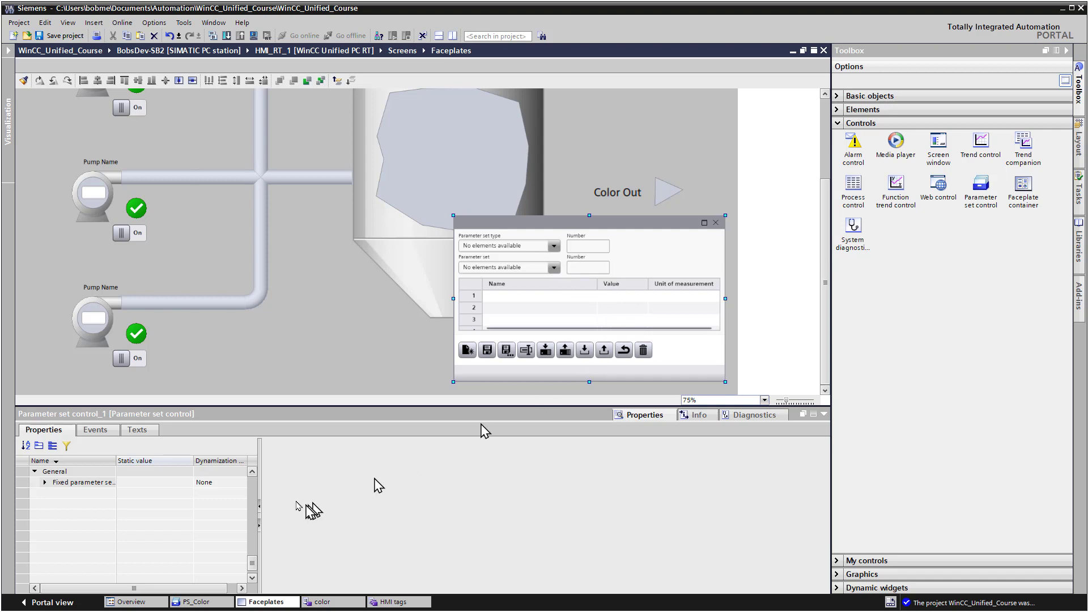
# Step: Fix the control to PS_Color, hide details, then shorten it and place it beneath the tank
pyautogui.click(144, 485)
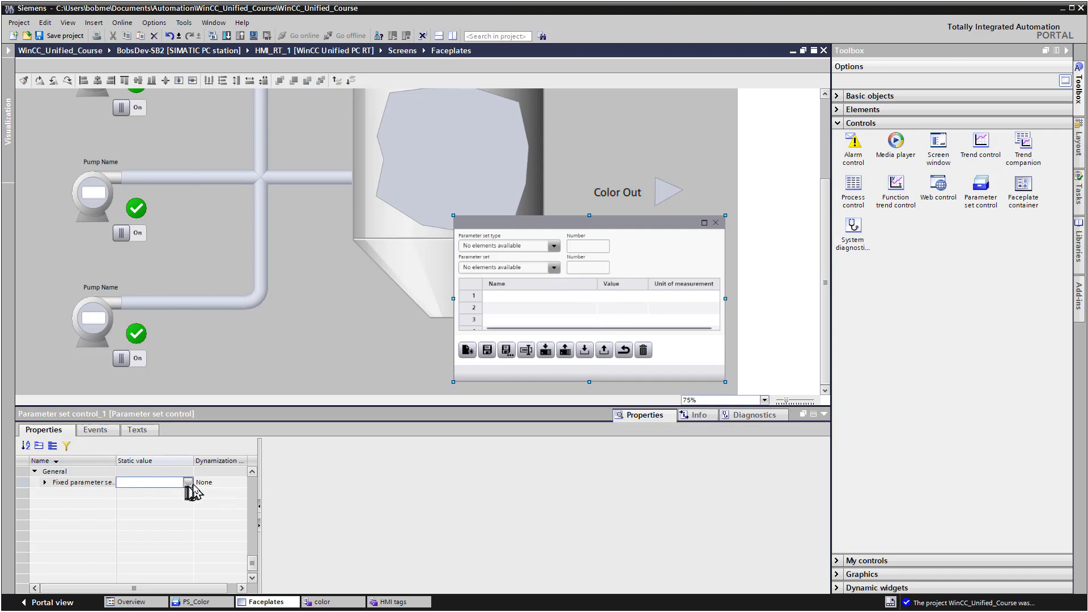
pyautogui.click(189, 484)
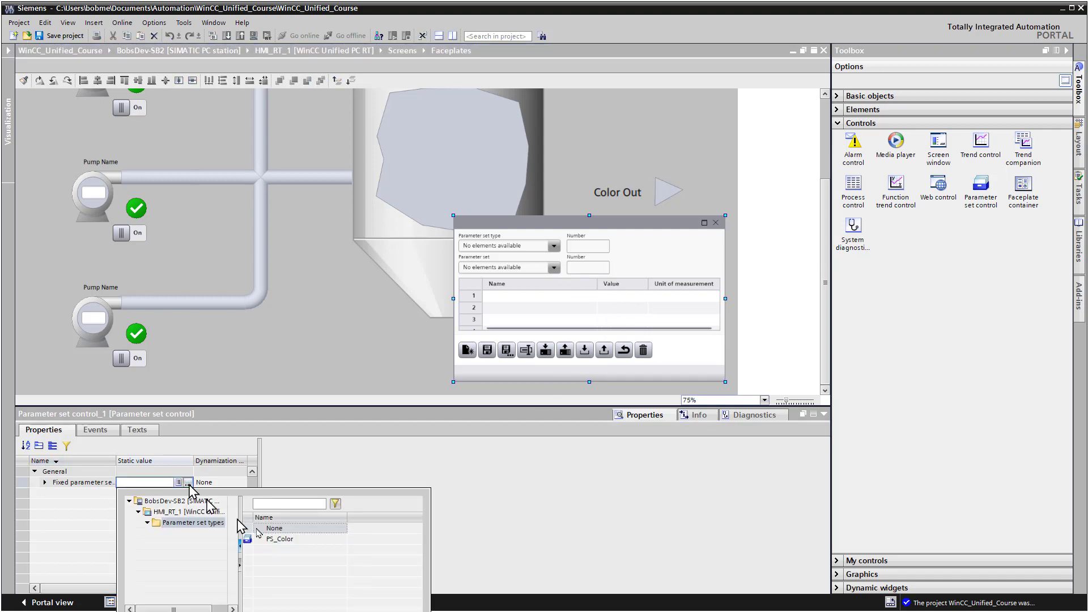
pyautogui.click(274, 541)
pyautogui.scroll(-3, 260, 518)
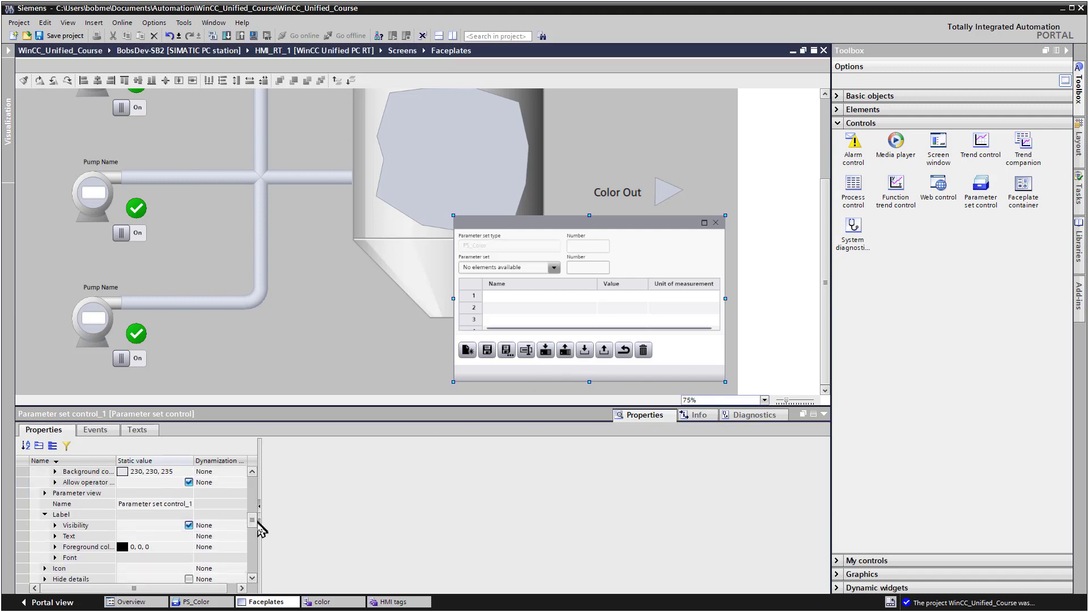
pyautogui.scroll(-1, 261, 530)
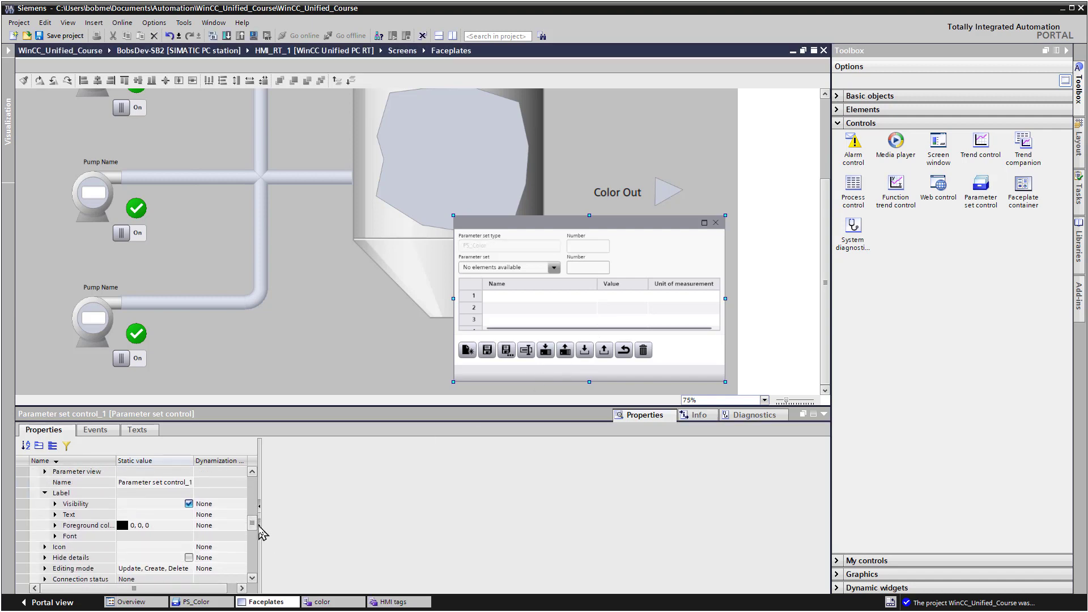
pyautogui.scroll(-1, 262, 533)
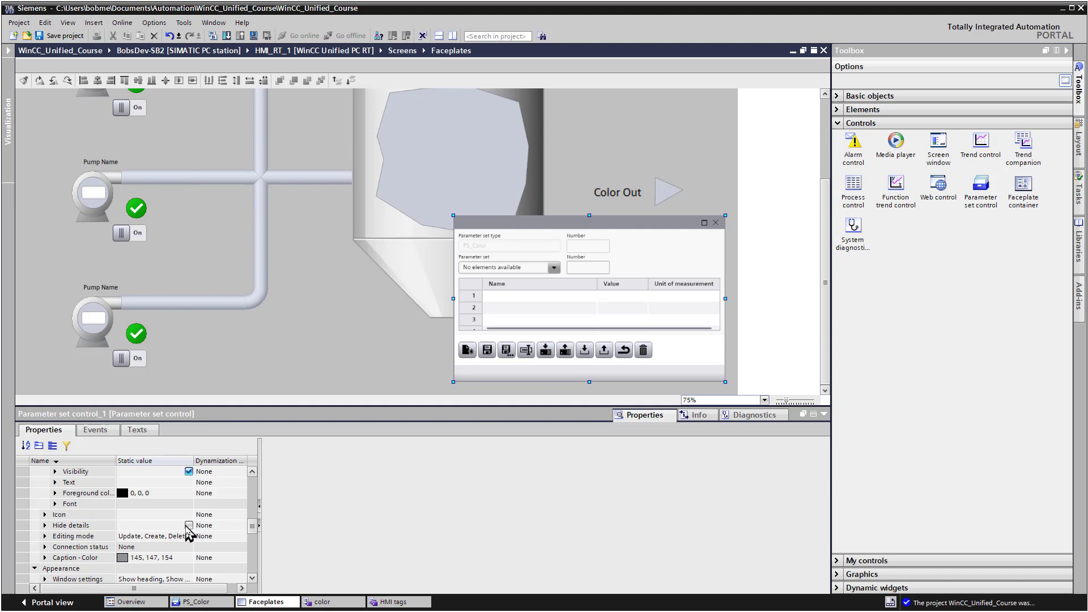
pyautogui.click(187, 527)
pyautogui.click(188, 526)
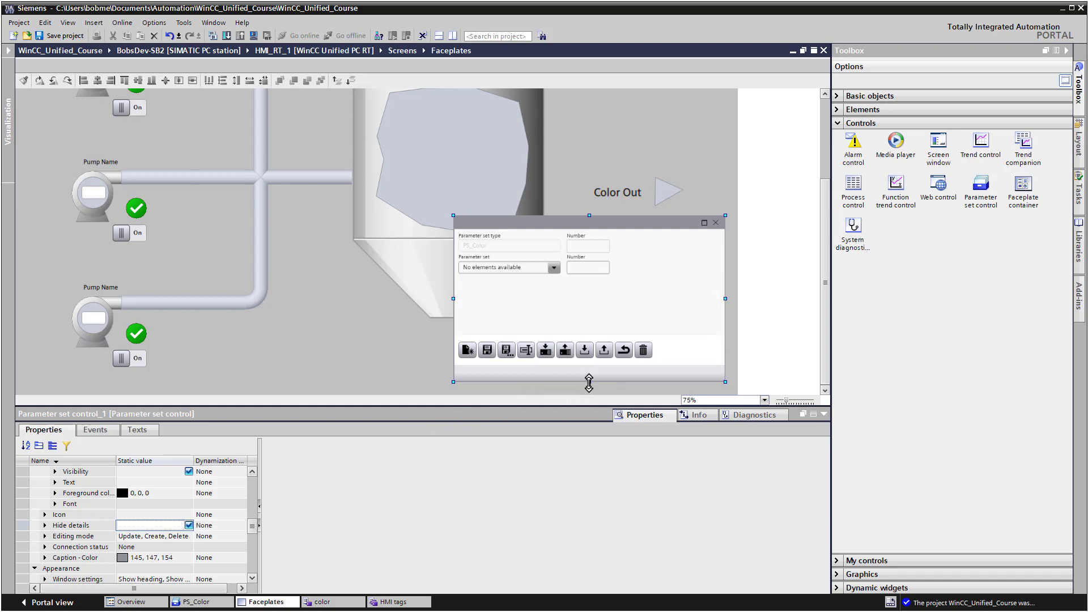
pyautogui.moveTo(589, 382); pyautogui.dragTo(589, 322)
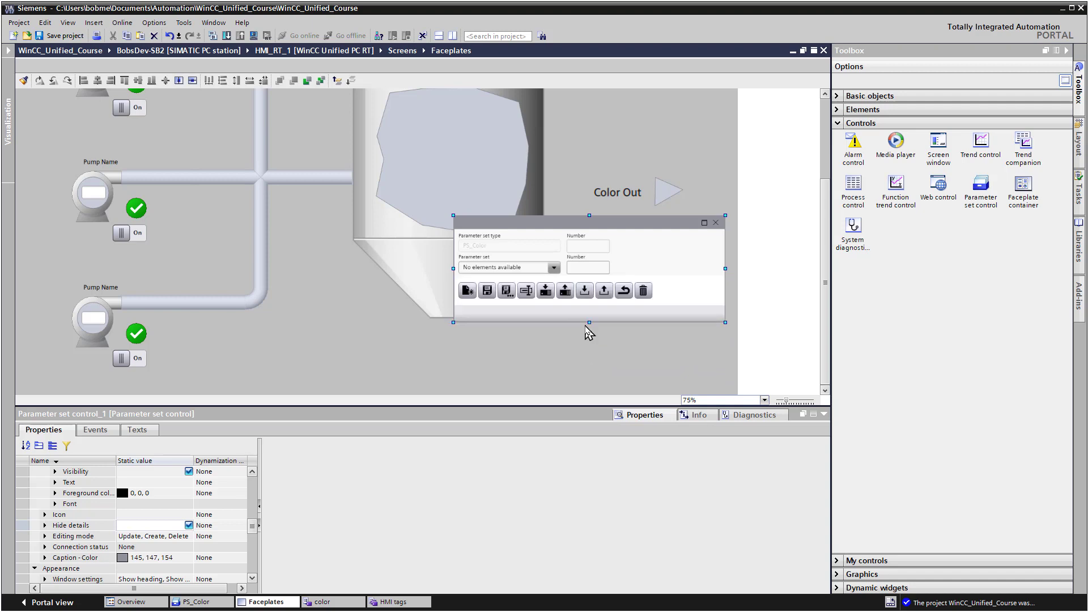
pyautogui.moveTo(590, 221); pyautogui.dragTo(596, 292)
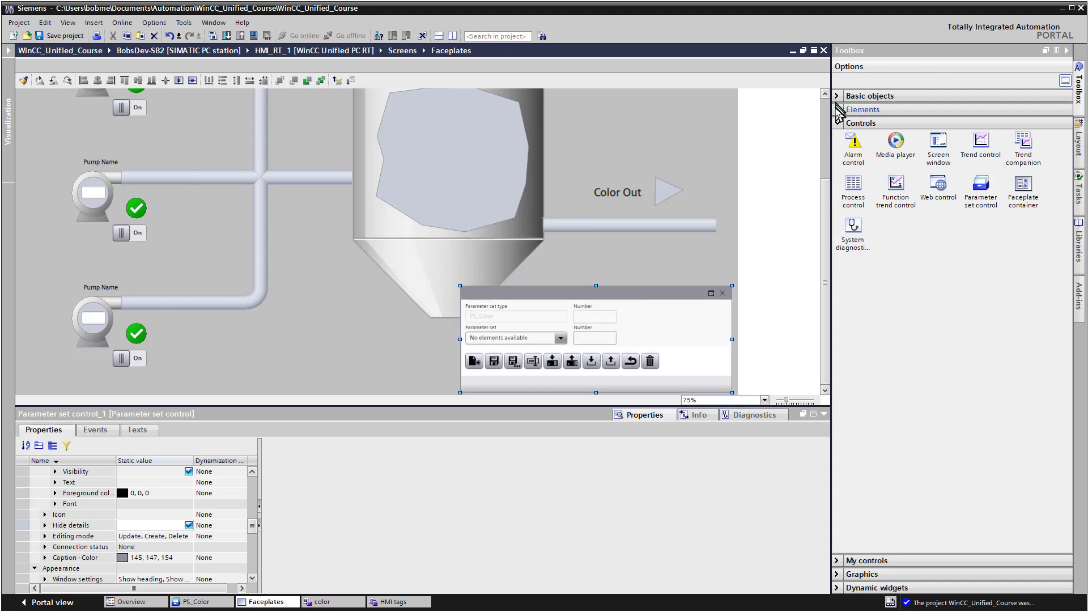
# Step: Add a button labelled 'Show PS Control' above the parameter set control
pyautogui.click(840, 112)
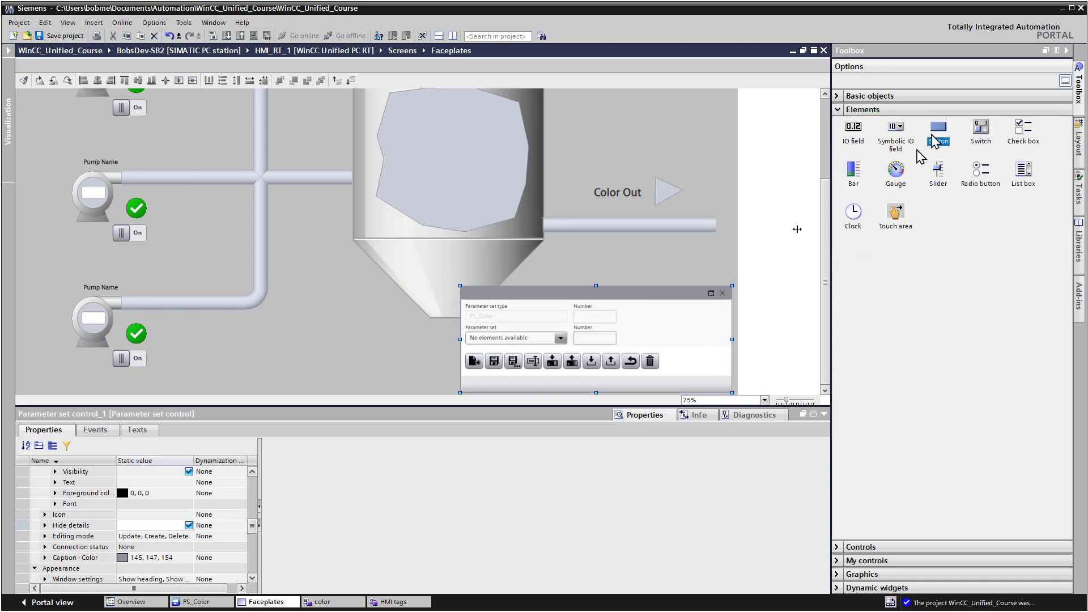
pyautogui.moveTo(932, 141); pyautogui.dragTo(666, 262)
pyautogui.click(134, 493)
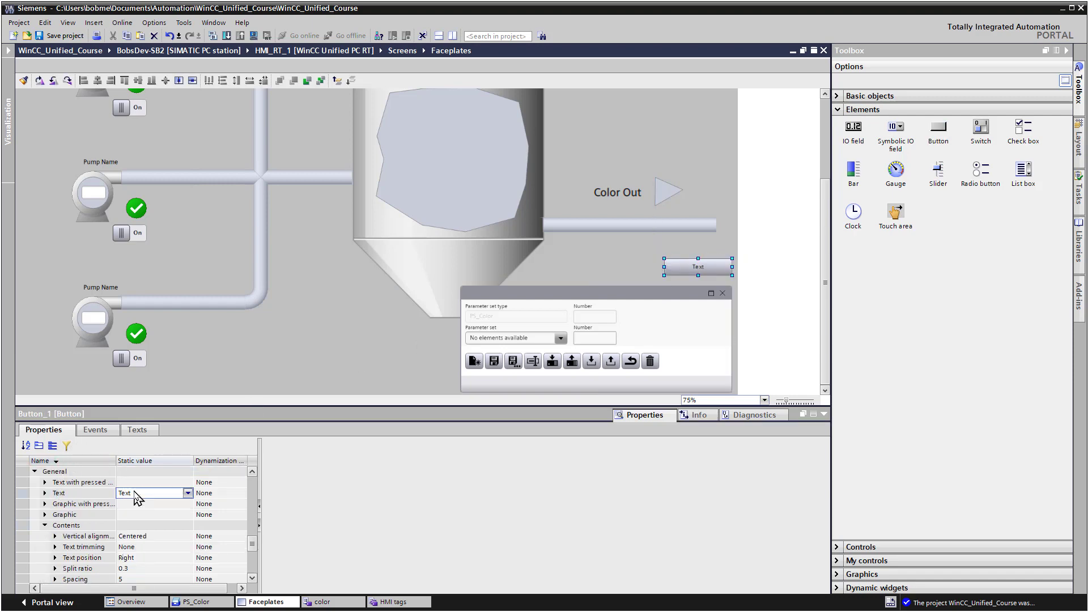
pyautogui.doubleClick(134, 492)
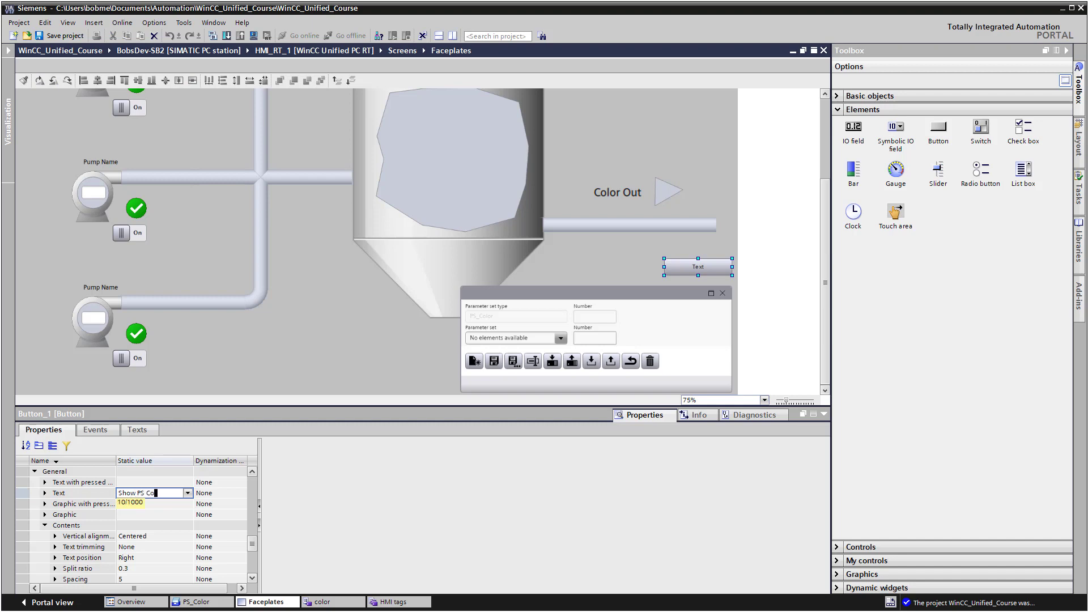
pyautogui.write('Show PS Control')
# Step: Write the button's click script setting Screen.Items("Parameter set control_1").Visible to true
pyautogui.click(95, 429)
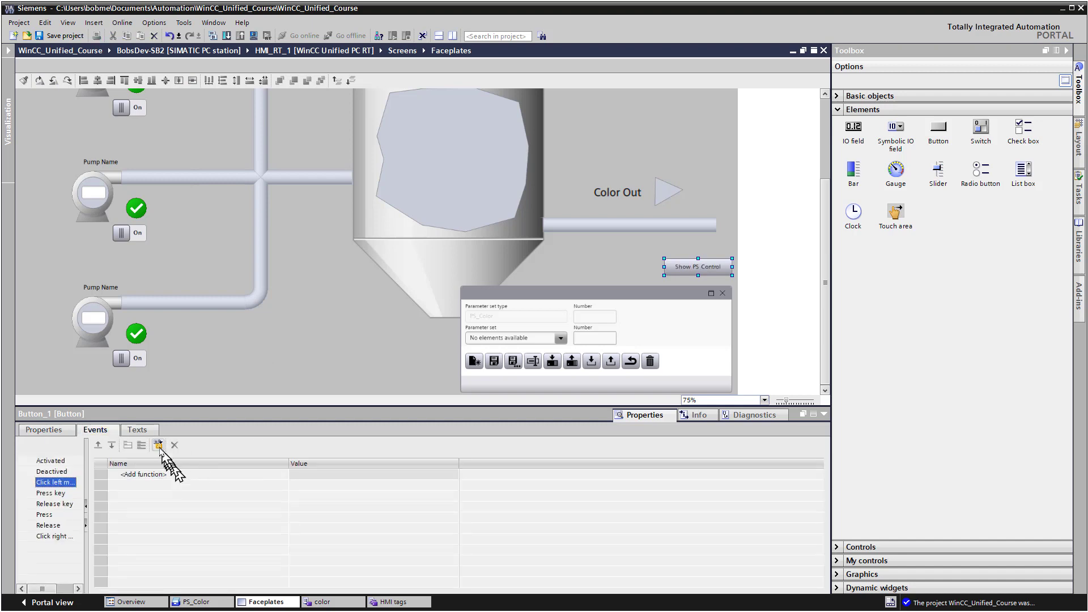
pyautogui.click(159, 447)
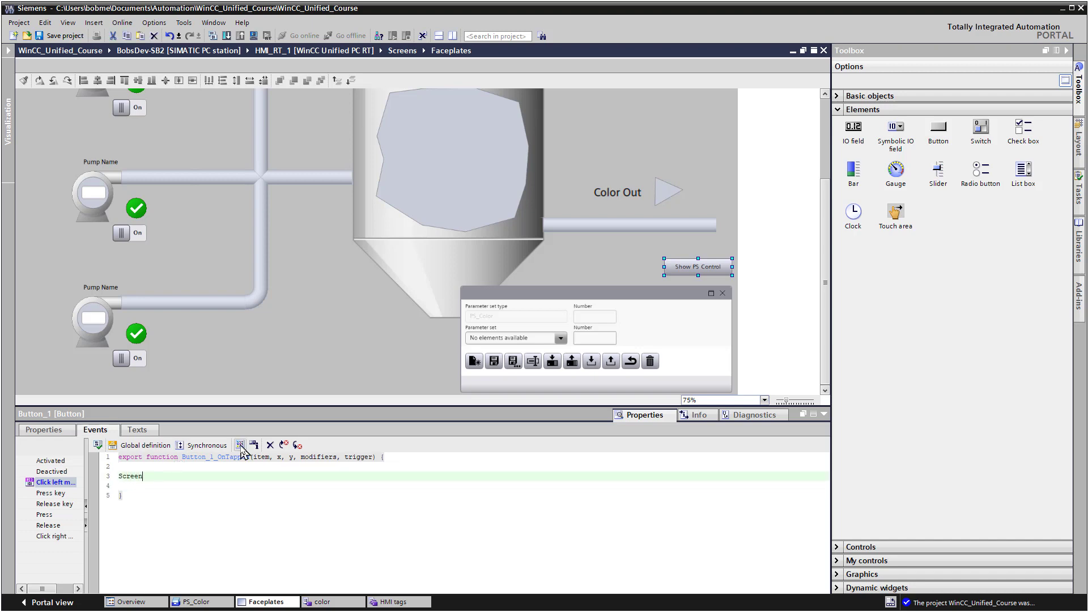
pyautogui.write('.Items')
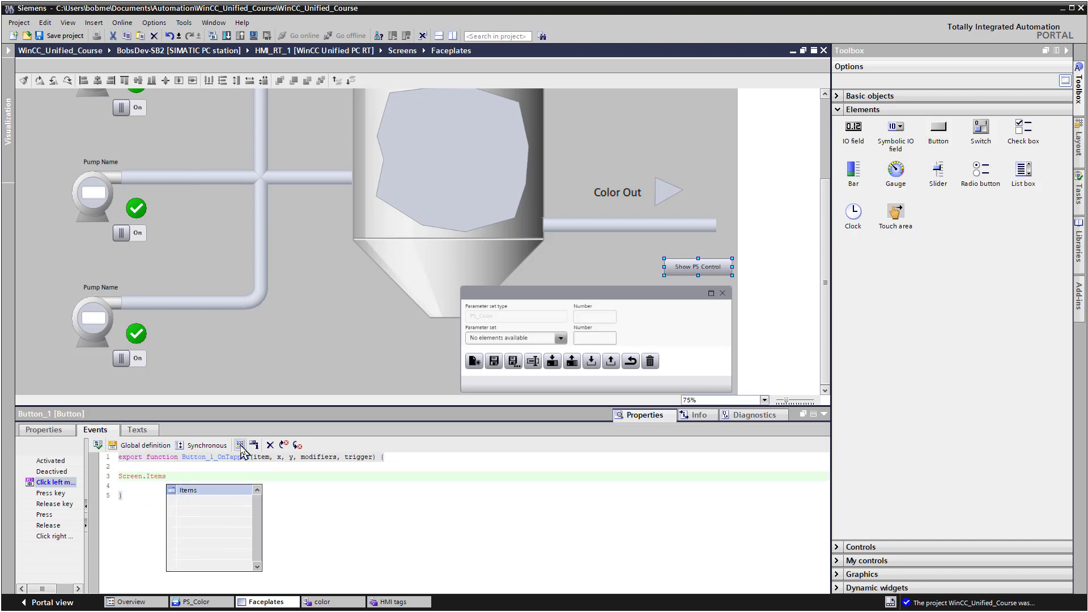
pyautogui.write('(')
pyautogui.click(240, 445)
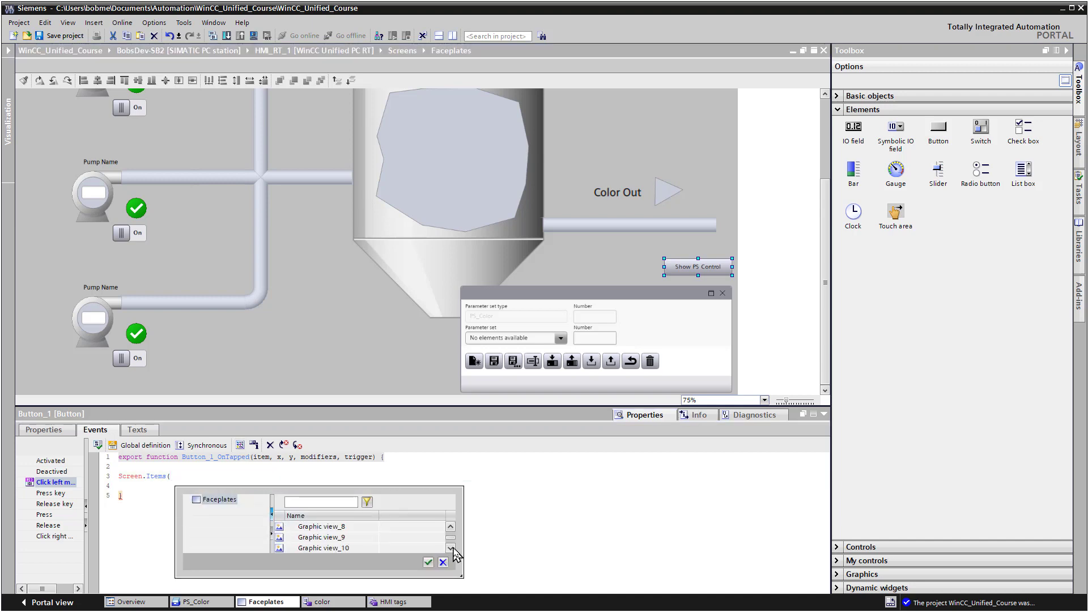
pyautogui.click(450, 548)
pyautogui.click(450, 548)
pyautogui.click(374, 527)
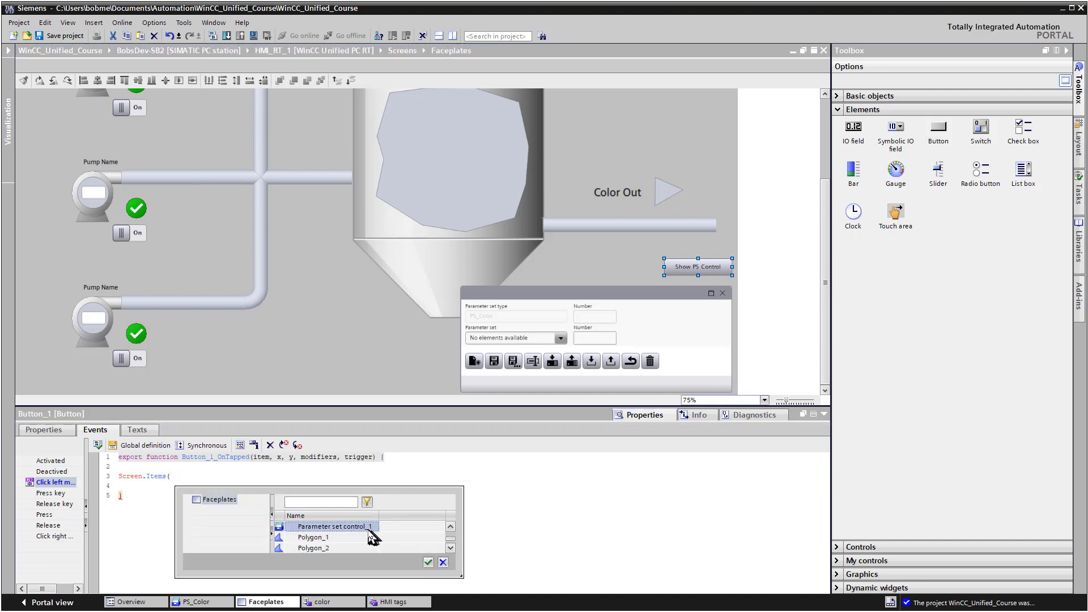
pyautogui.click(429, 563)
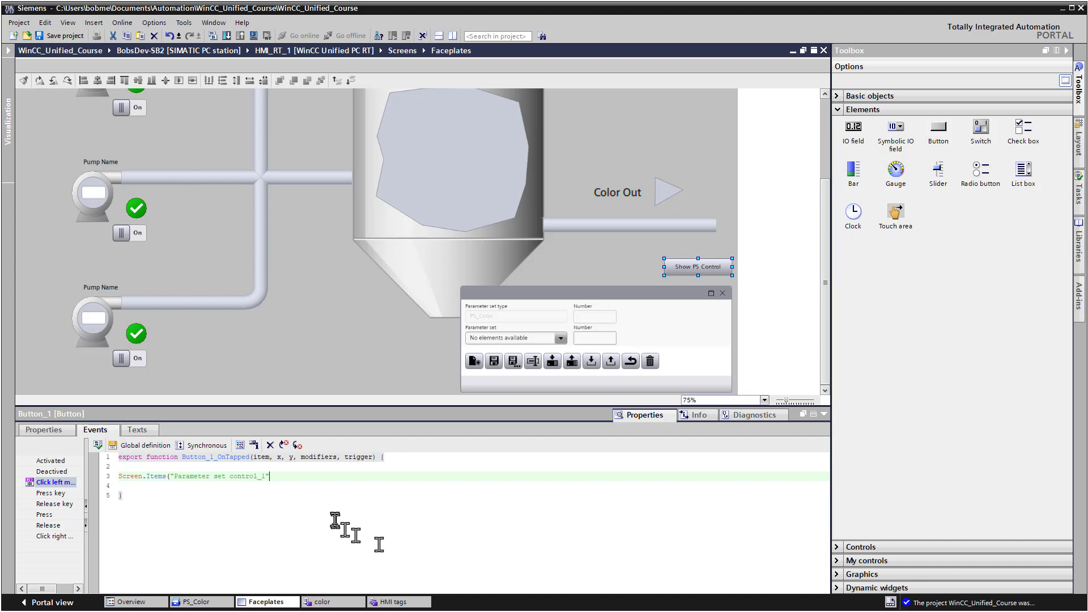
pyautogui.write(').Vi')
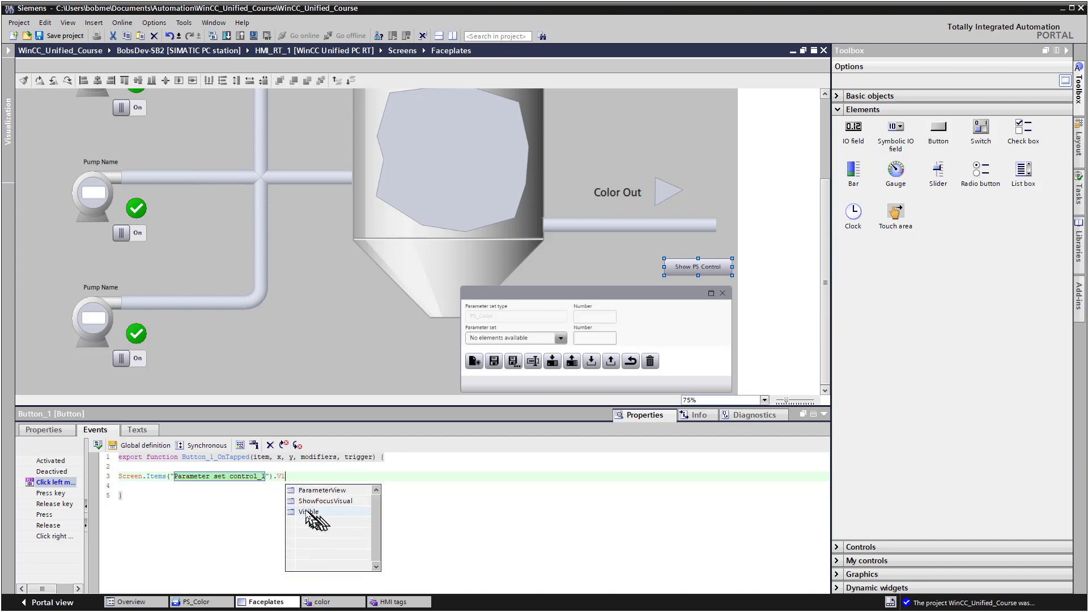
pyautogui.doubleClick(312, 512)
pyautogui.write('= ')
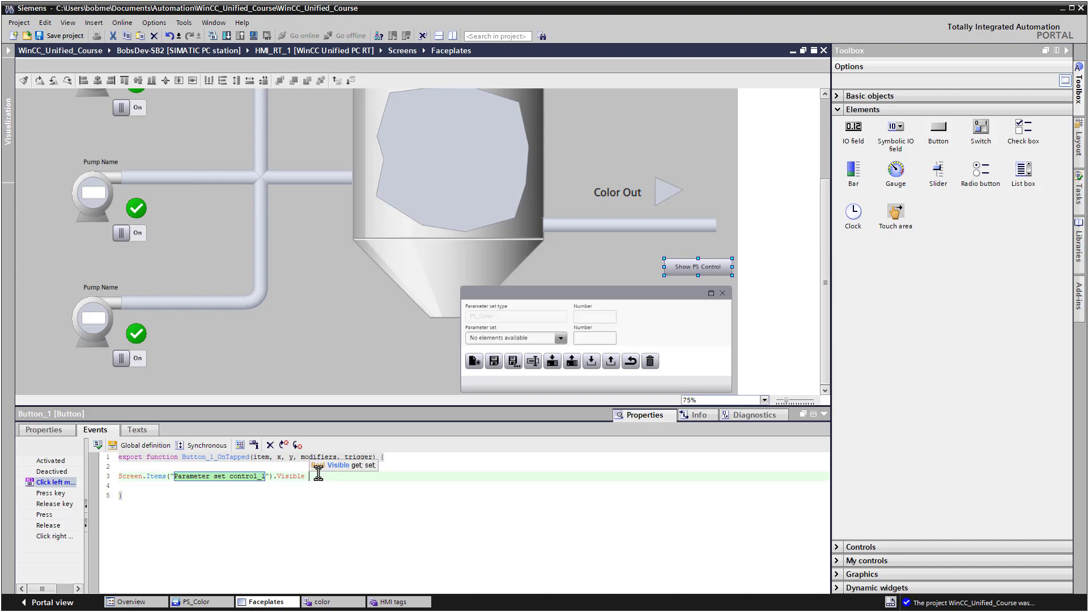
pyautogui.write('tr')
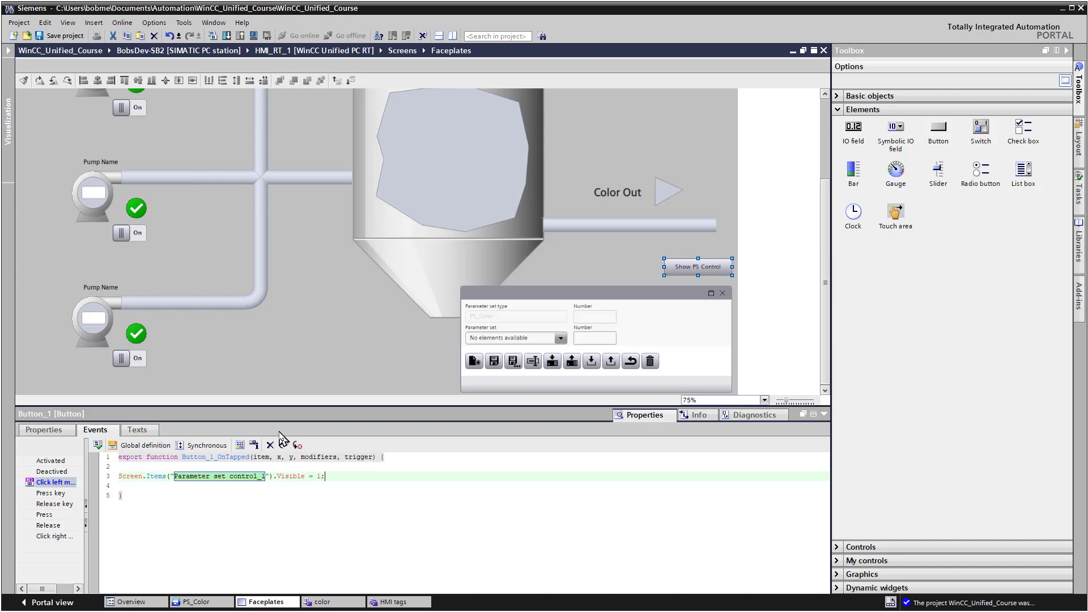
pyautogui.click(401, 510)
# Step: Download only the software changes to HMI_RT_1
pyautogui.click(7, 49)
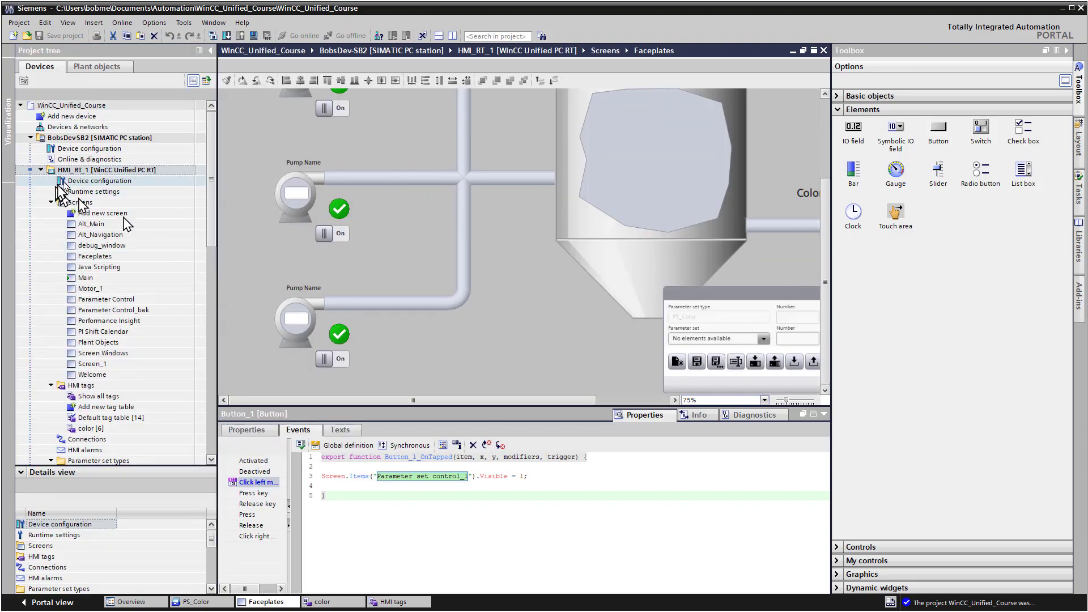
pyautogui.rightClick(75, 170)
pyautogui.moveTo(178, 296)
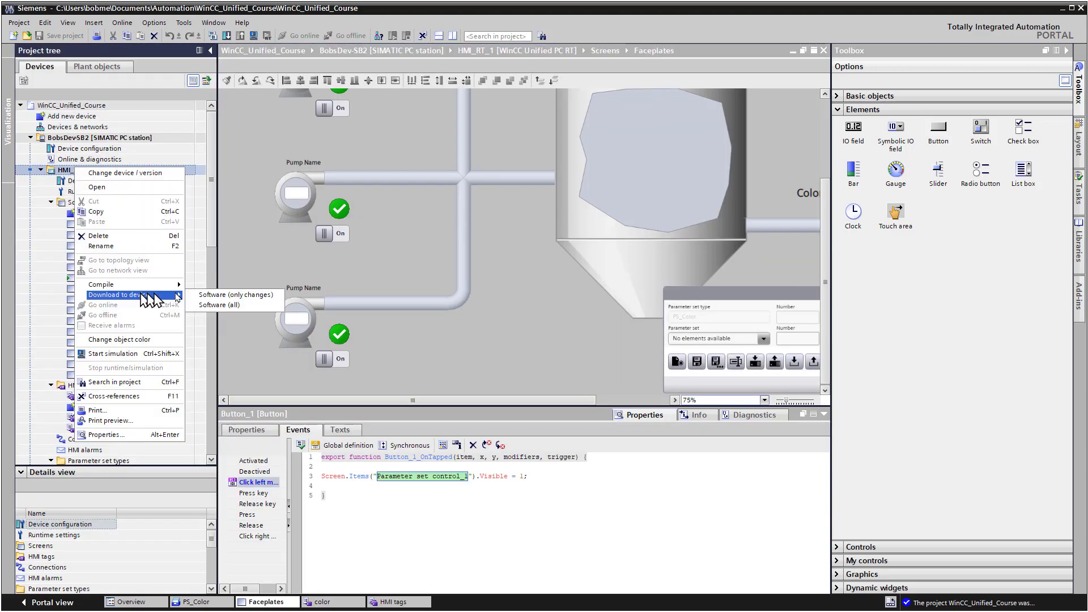
pyautogui.click(236, 294)
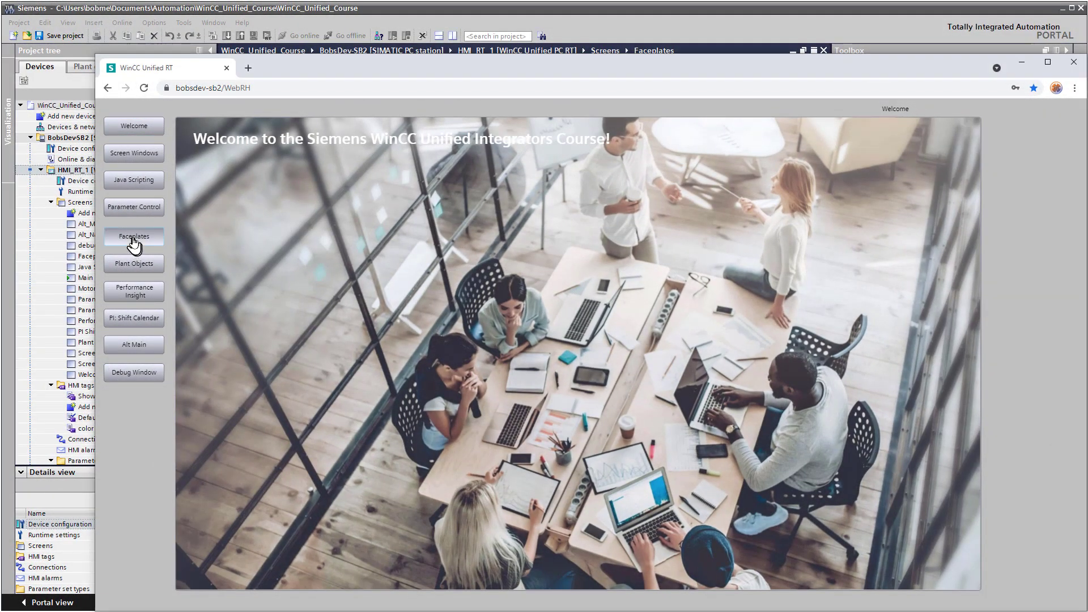
# Step: Go to the Faceplates screen and write the green parameter set to the PLC
pyautogui.click(135, 238)
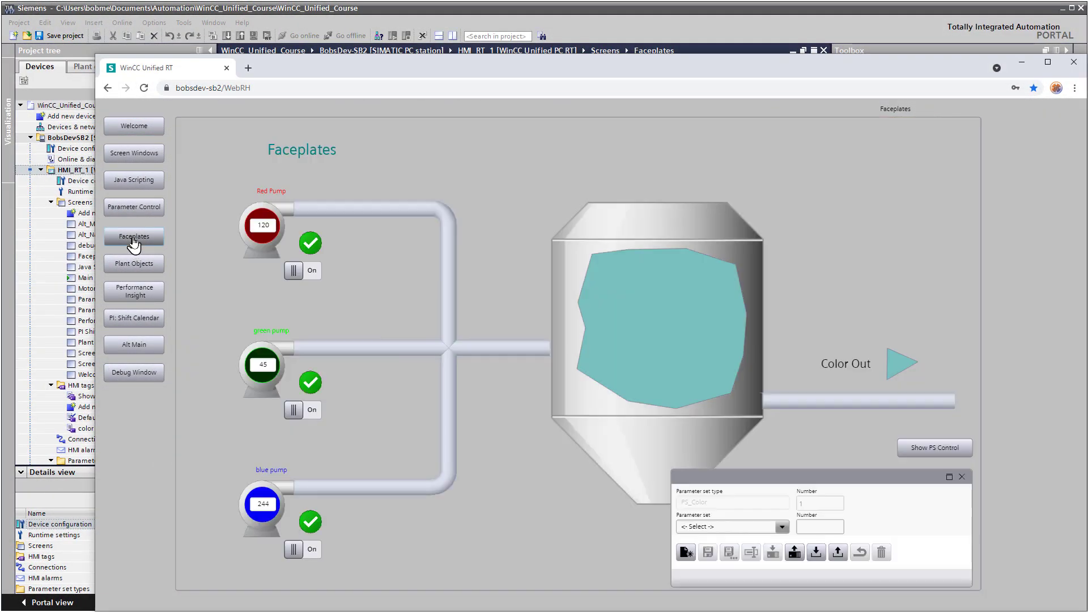
pyautogui.click(782, 528)
pyautogui.click(719, 569)
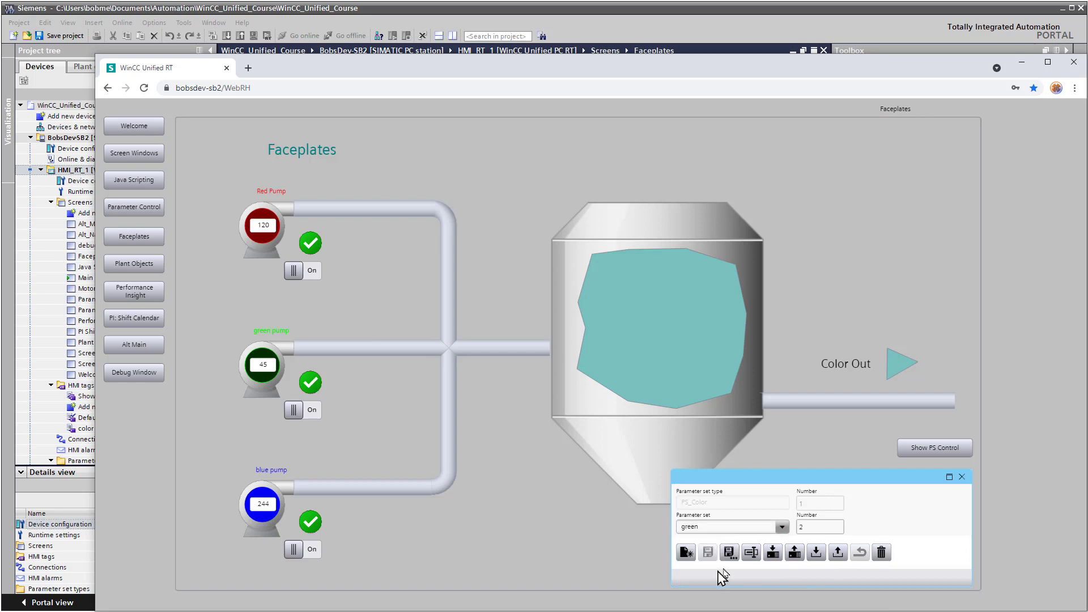
pyautogui.click(774, 556)
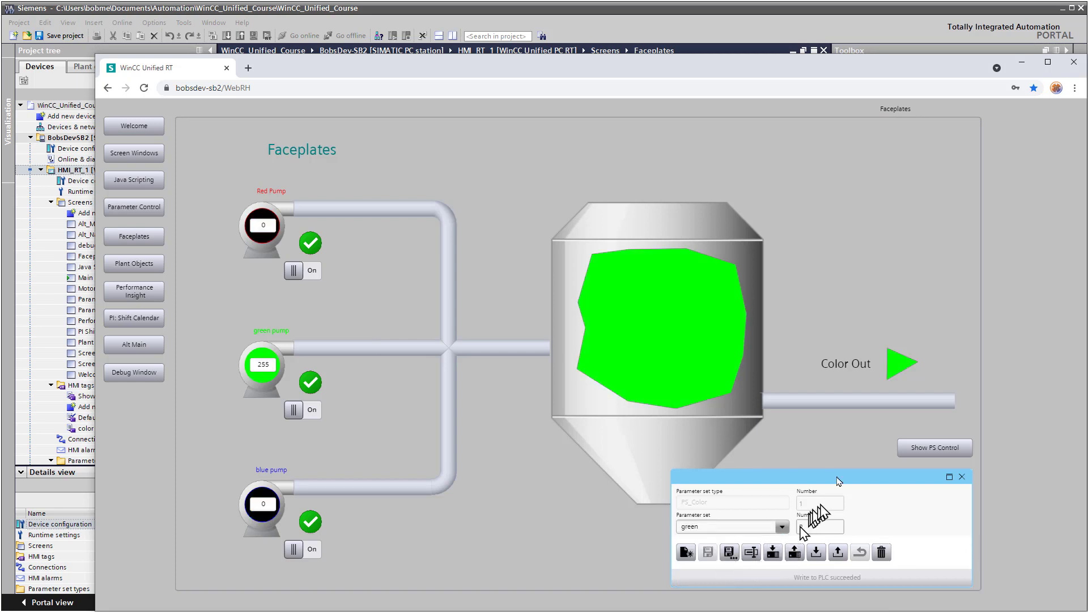
# Step: Move the parameter-set panel to the top right and write the Magenta set to the PLC
pyautogui.moveTo(841, 478); pyautogui.dragTo(826, 135)
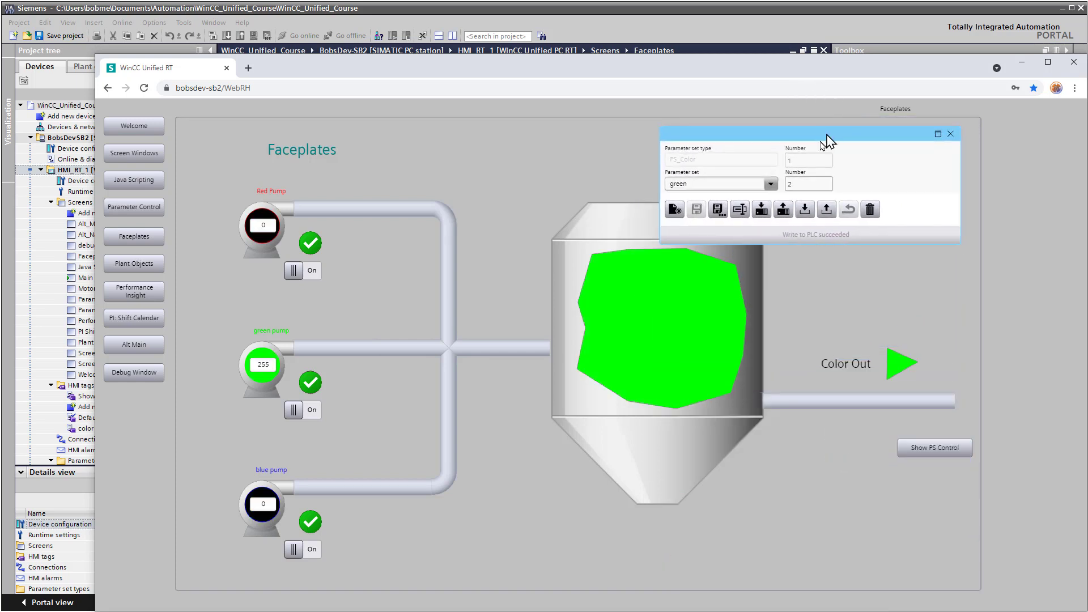
pyautogui.click(771, 184)
pyautogui.scroll(-3, 769, 240)
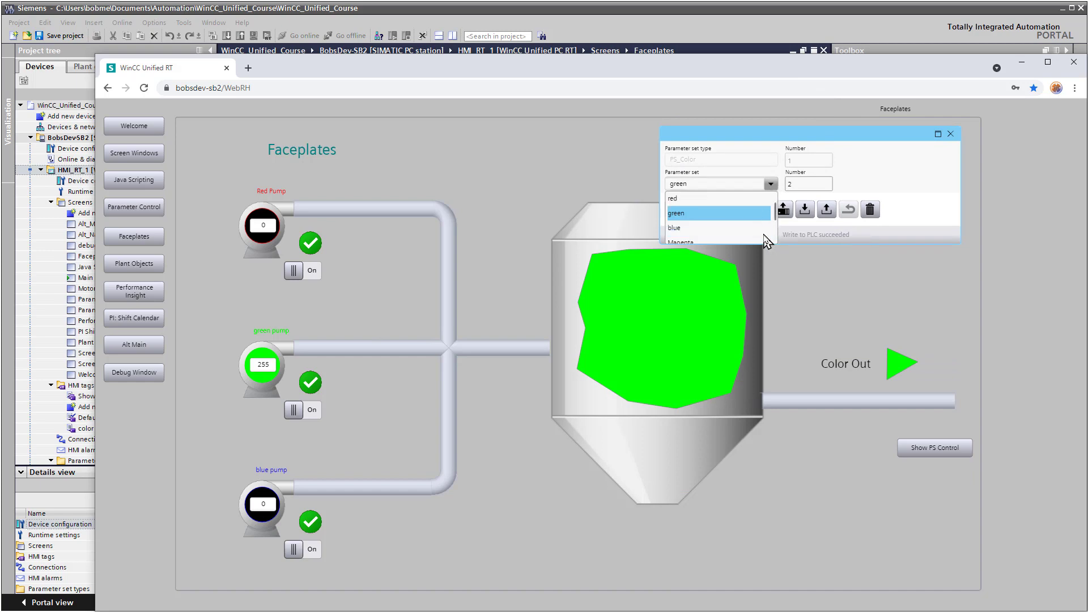
pyautogui.click(728, 229)
pyautogui.click(738, 212)
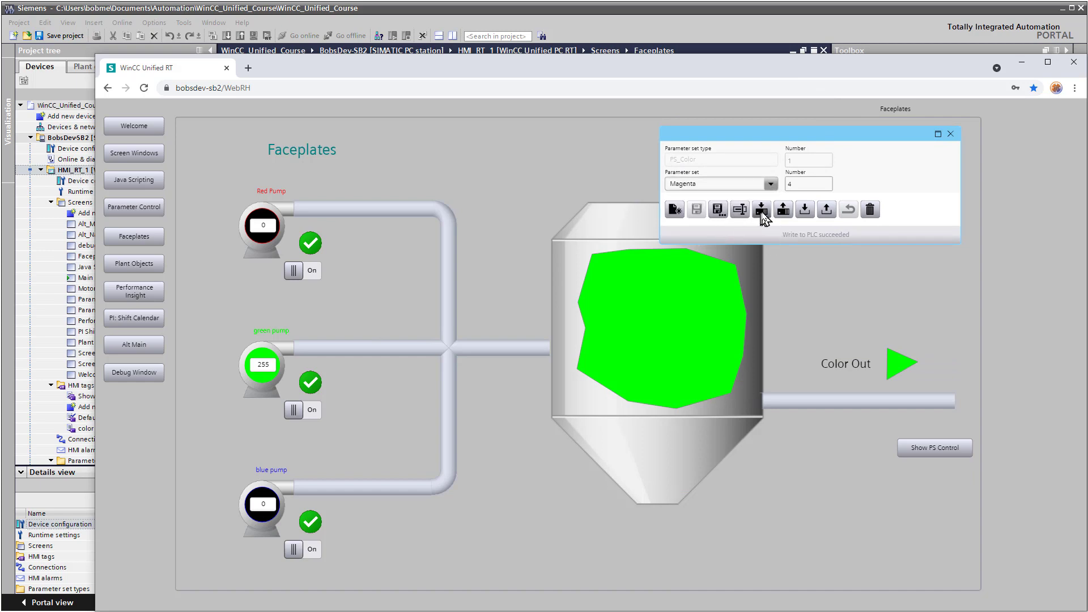
# Step: Write the Mint parameter set to the PLC
pyautogui.click(771, 183)
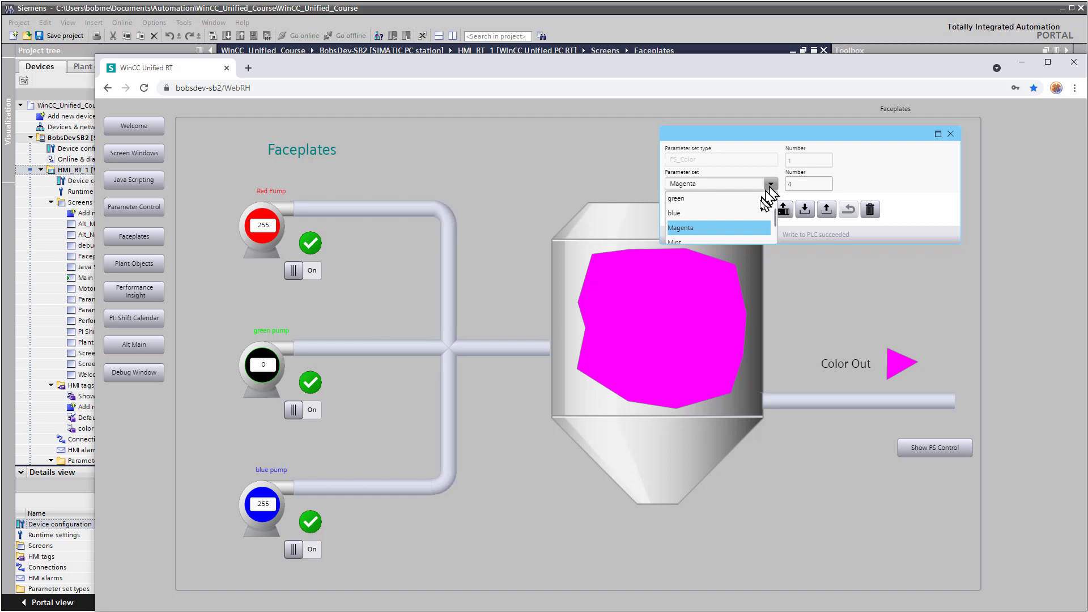
pyautogui.scroll(-1, 749, 235)
pyautogui.click(702, 225)
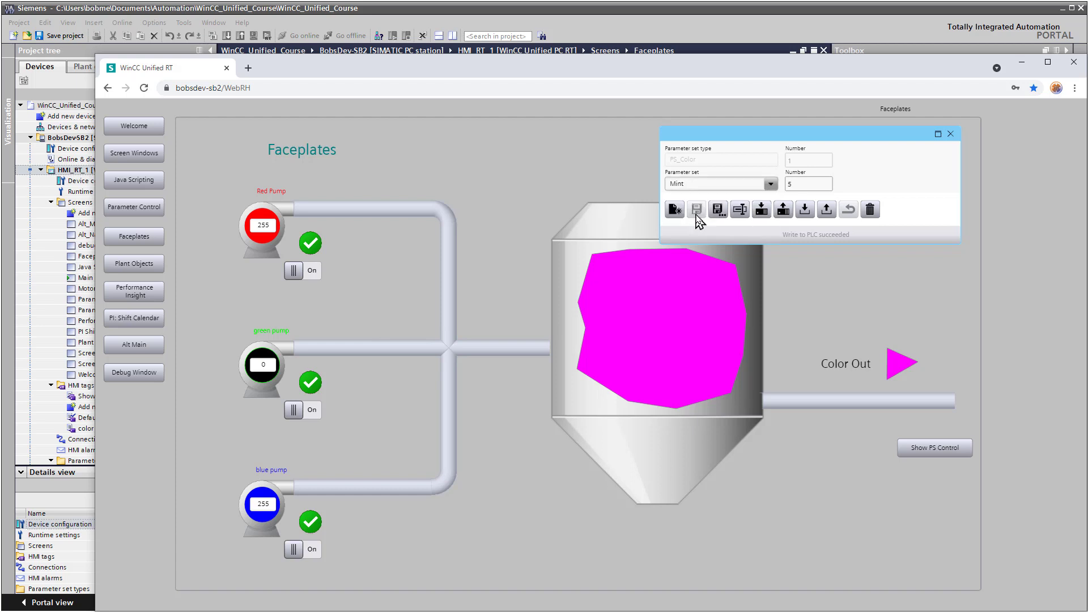
pyautogui.click(761, 211)
# Step: Move the parameter-set panel back to the bottom right and switch back to TIA Portal
pyautogui.click(950, 135)
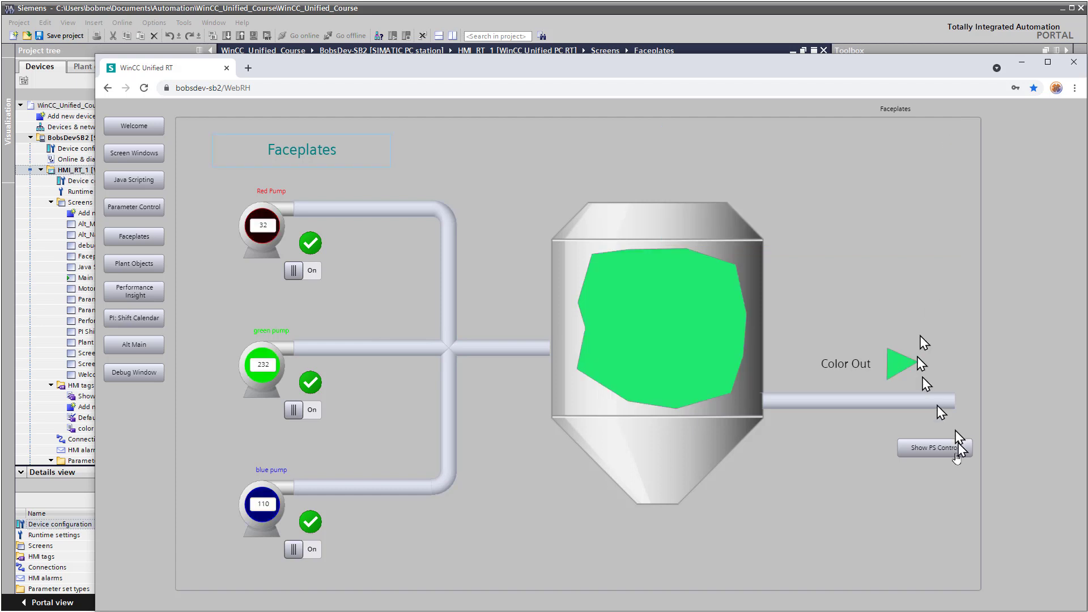
pyautogui.click(941, 448)
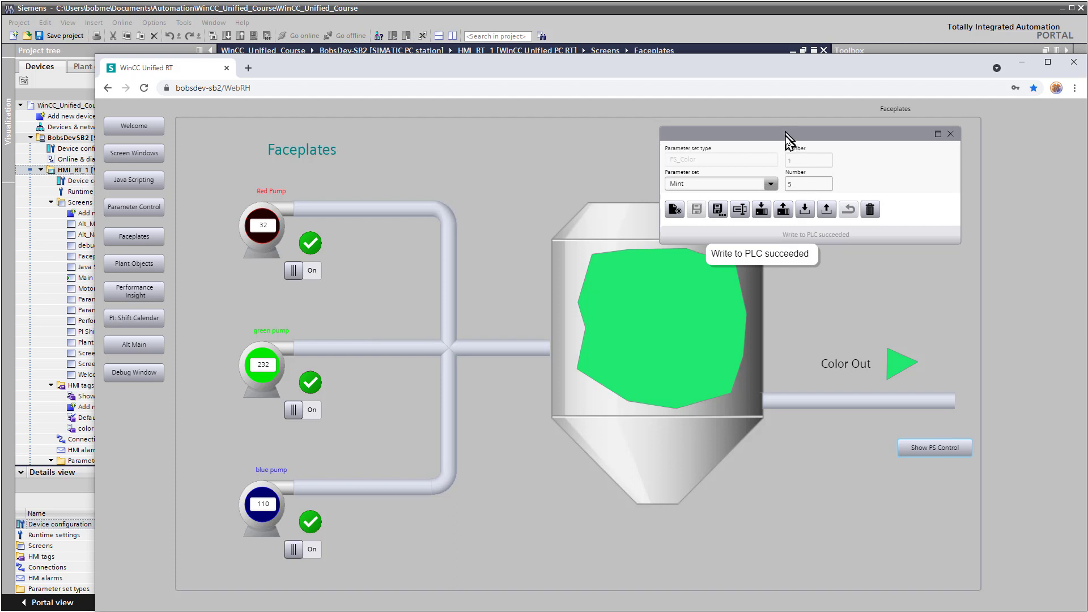
pyautogui.moveTo(785, 139); pyautogui.dragTo(797, 475)
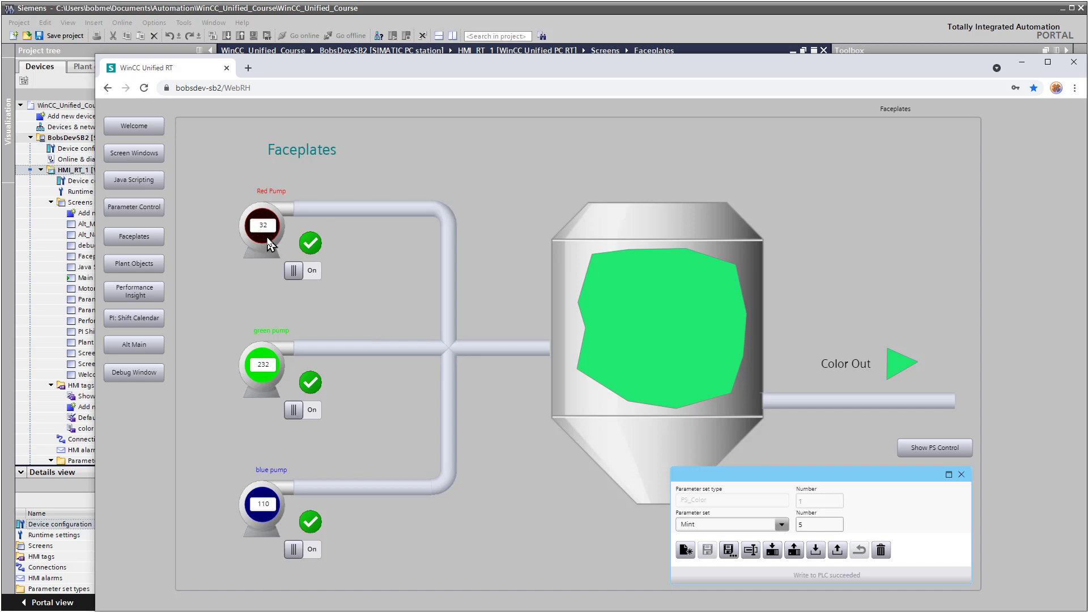
pyautogui.hotkey('alt', 'Tab')
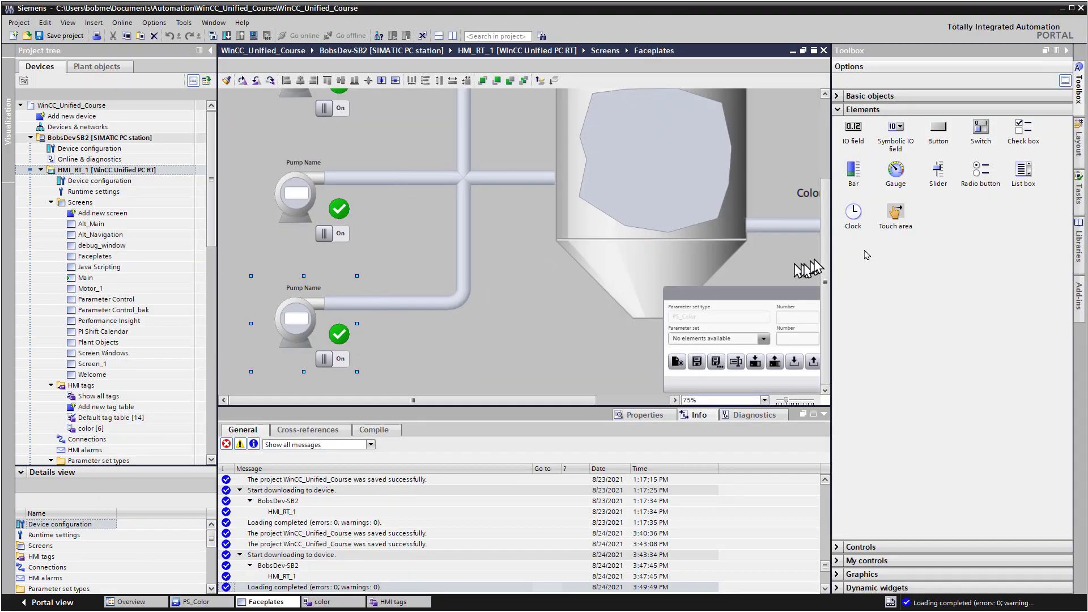
# Step: Open fp_Color_Pump V 0.0.2 from the project library and edit the type, creating V 0.0.3
pyautogui.click(1079, 244)
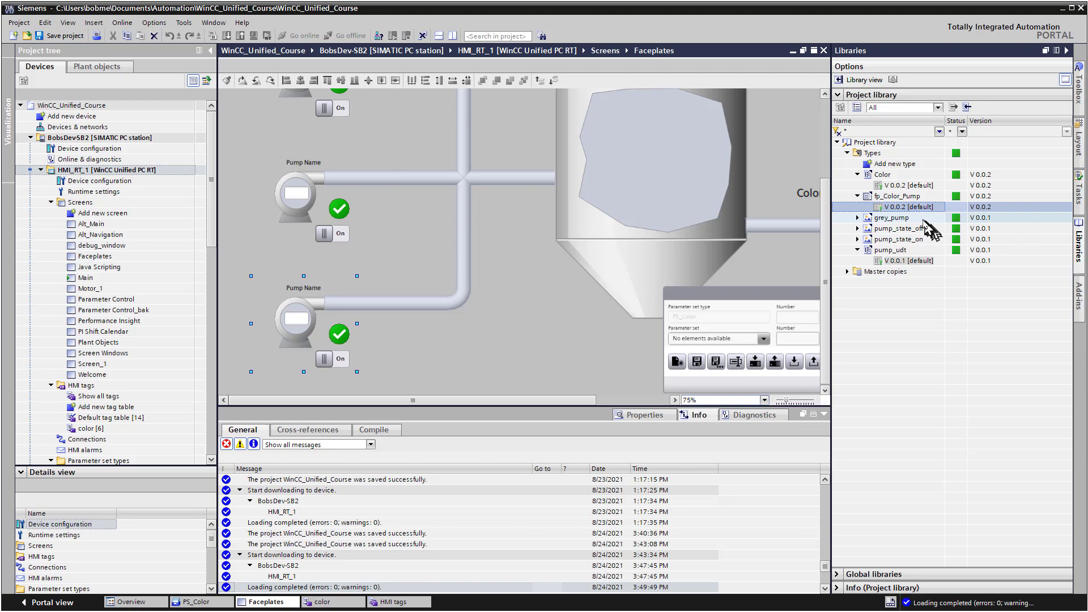
pyautogui.rightClick(899, 208)
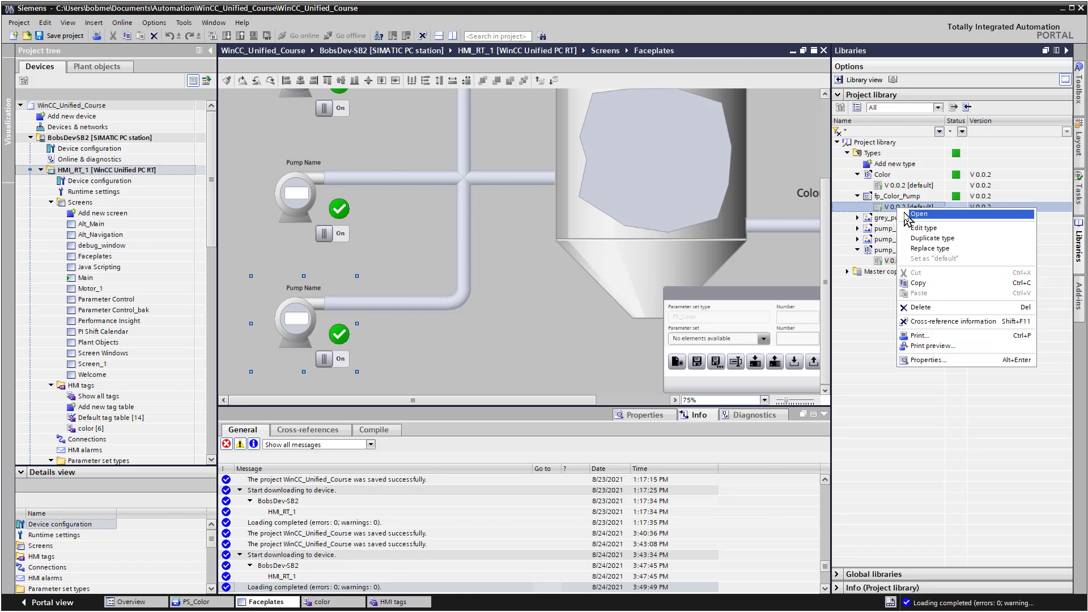
pyautogui.click(918, 214)
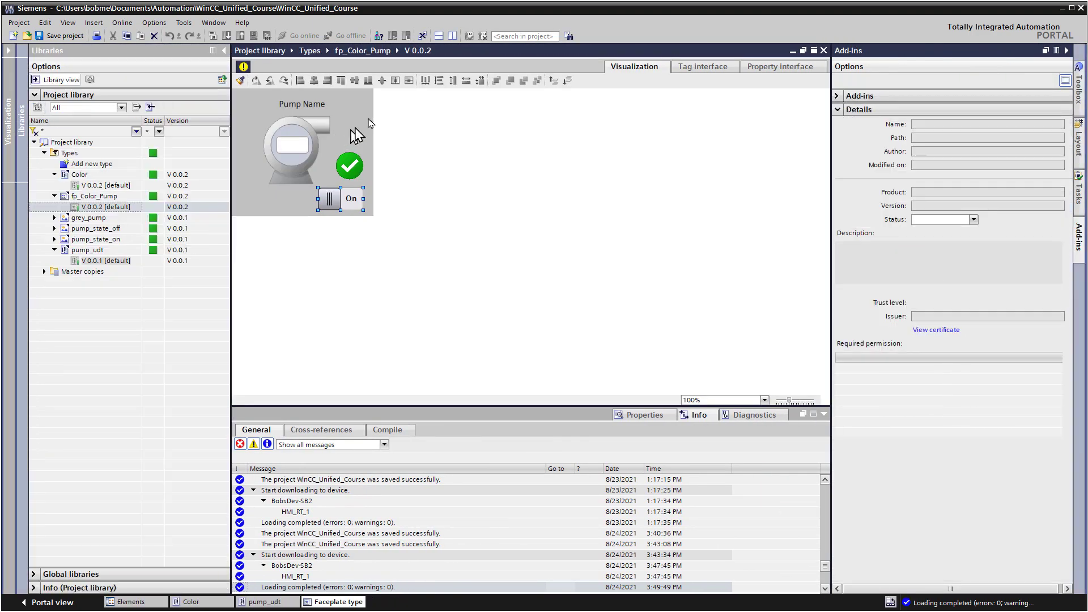
pyautogui.click(243, 68)
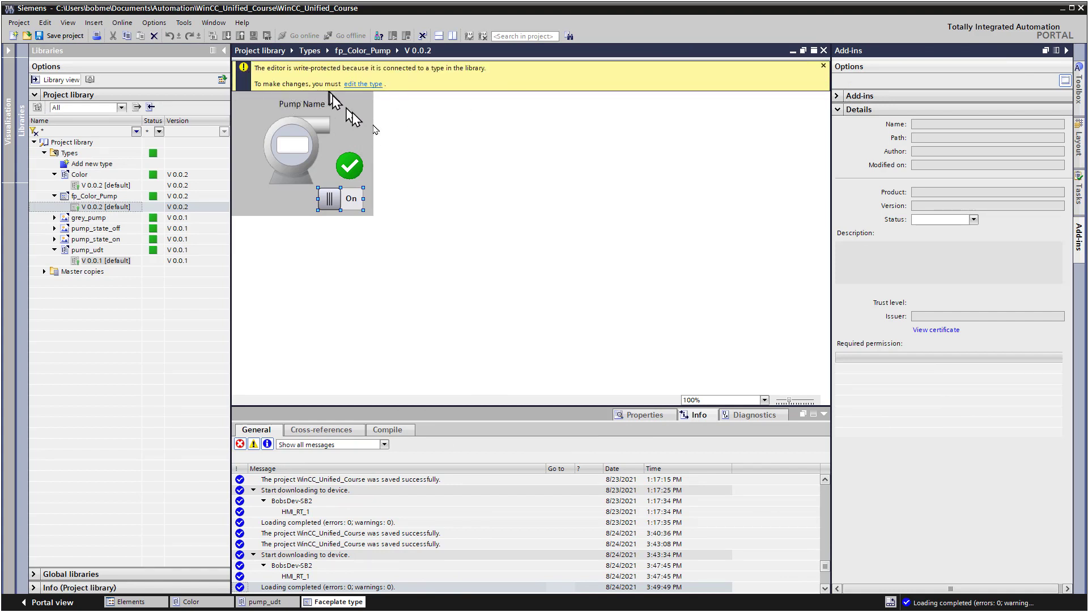
pyautogui.click(367, 85)
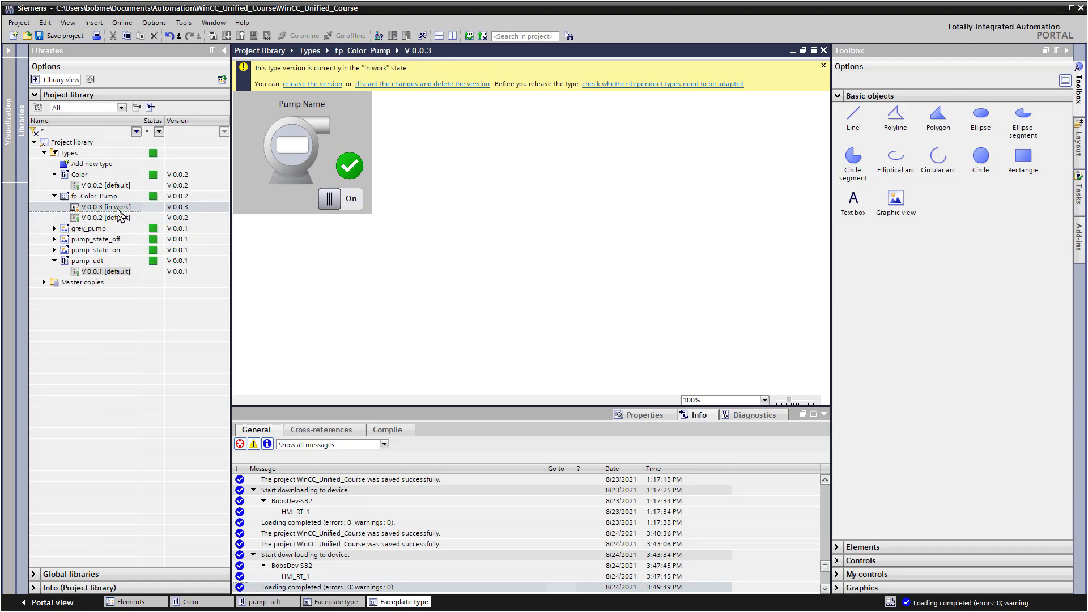
# Step: Give the pump graphic's IO field a white foreground colour (255,255,255)
pyautogui.click(294, 144)
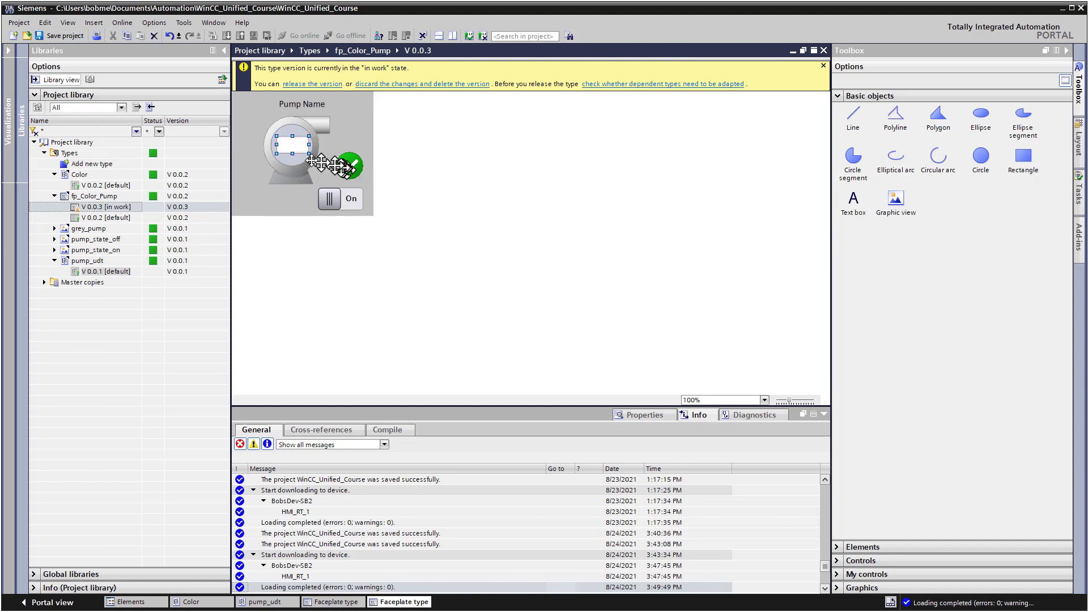
pyautogui.click(645, 415)
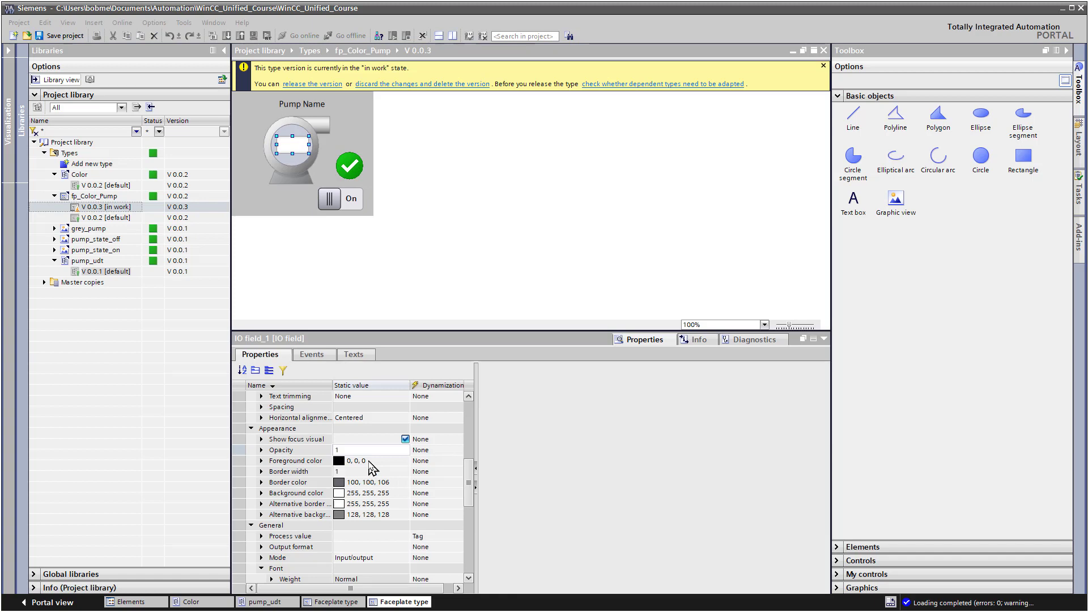
pyautogui.click(369, 462)
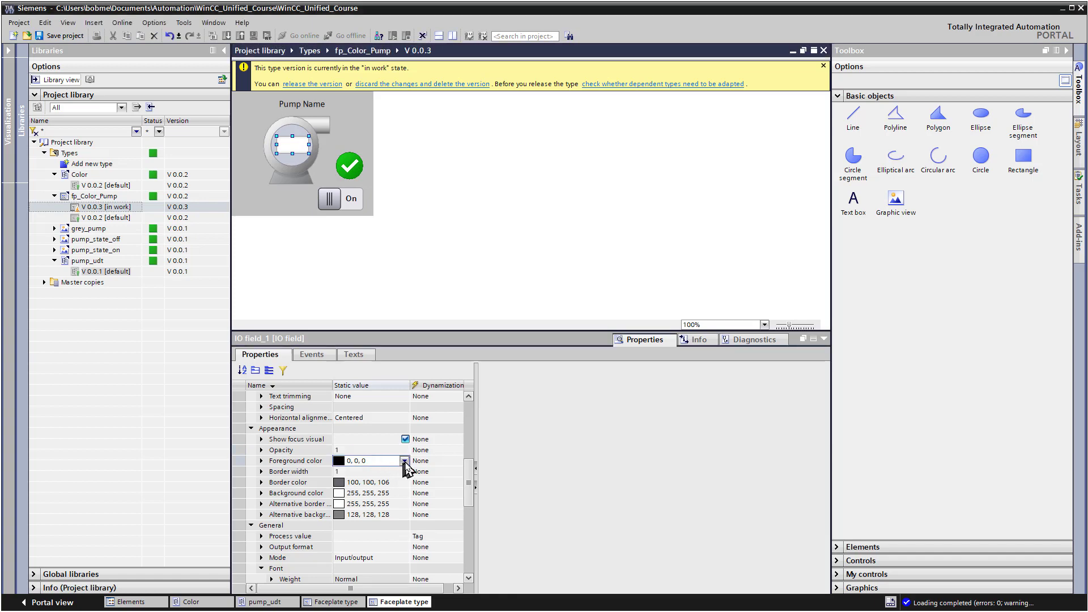
pyautogui.click(404, 461)
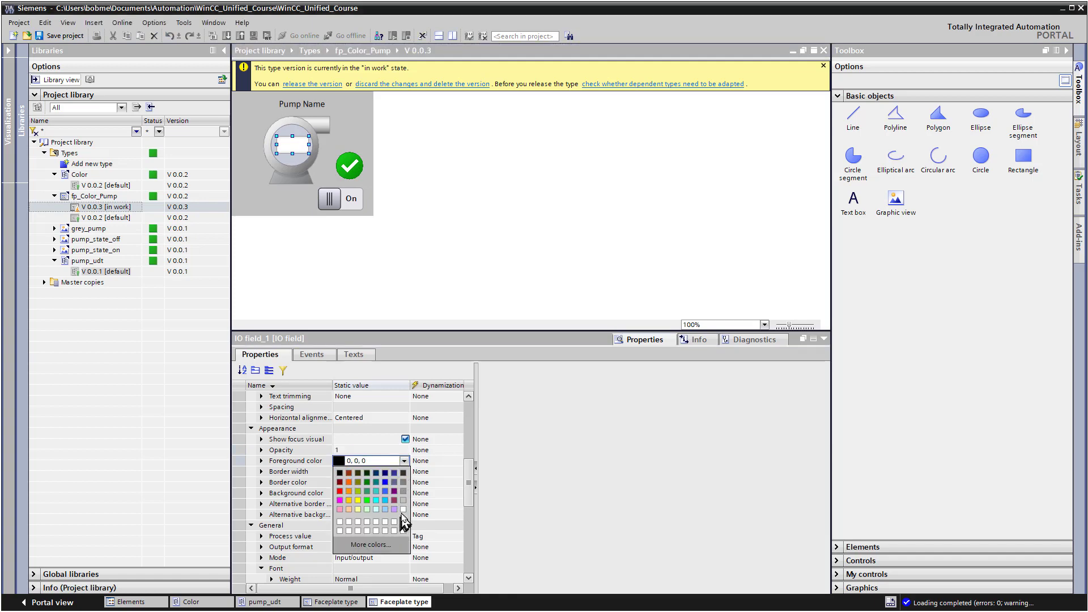
pyautogui.click(406, 517)
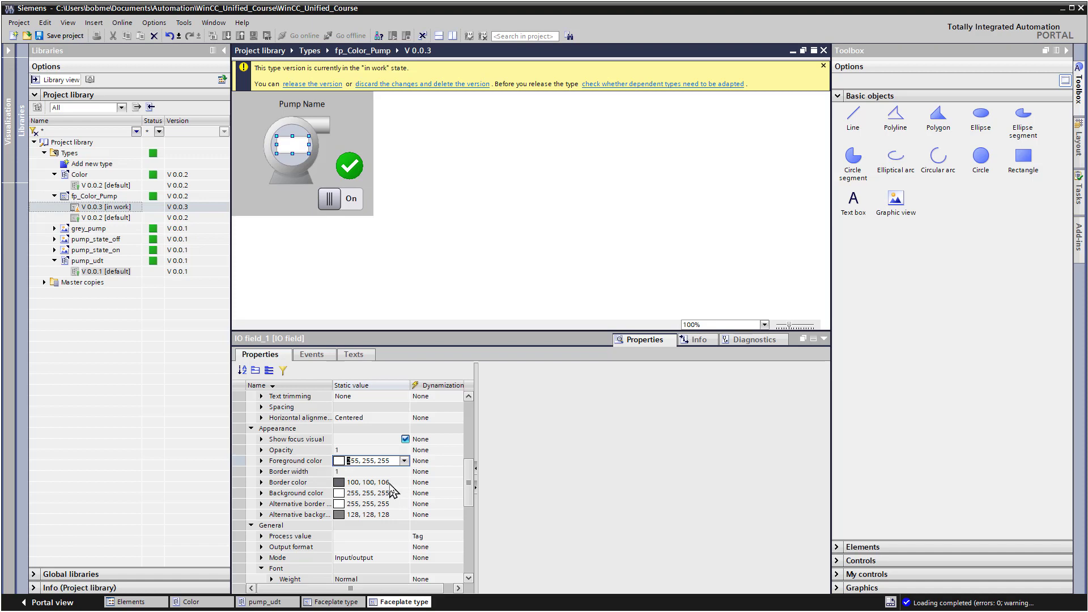
pyautogui.click(391, 494)
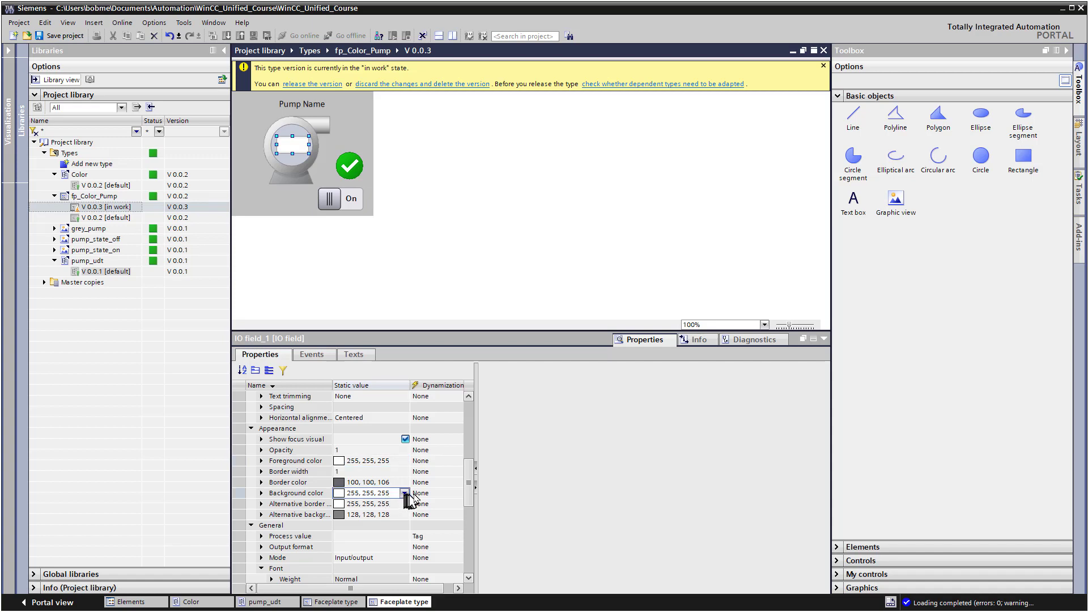
# Step: Bind the IO field's background colour to the strength_color interface property
pyautogui.click(423, 496)
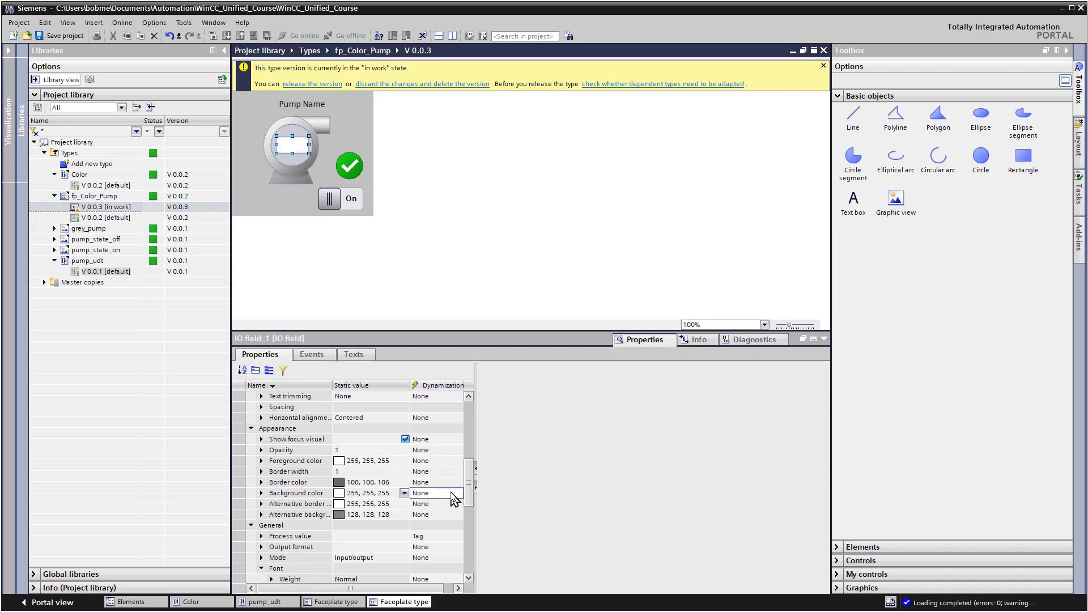
pyautogui.click(451, 494)
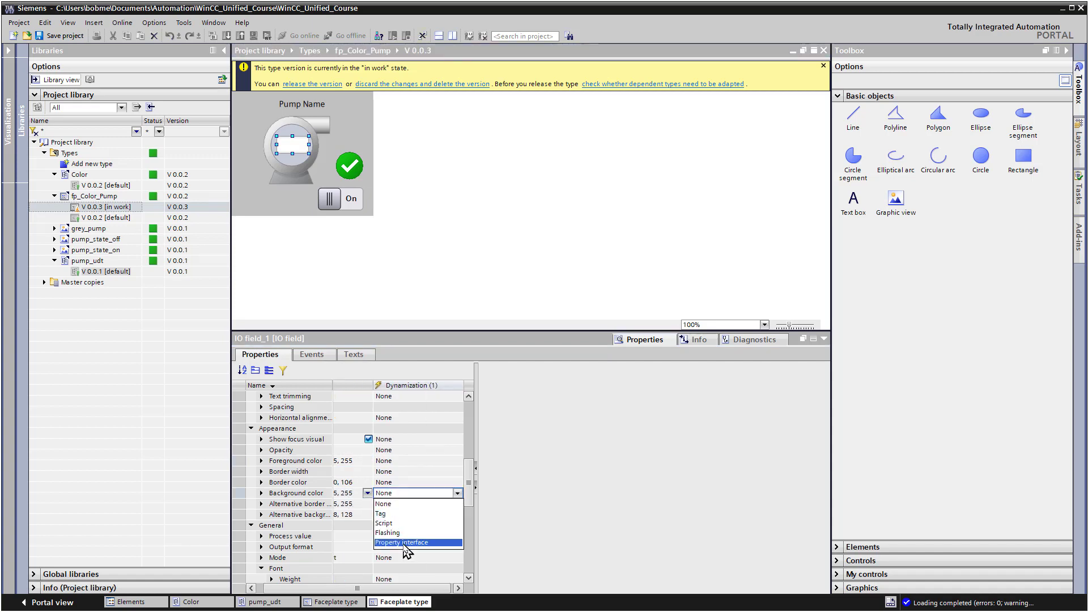
pyautogui.click(403, 543)
pyautogui.click(742, 405)
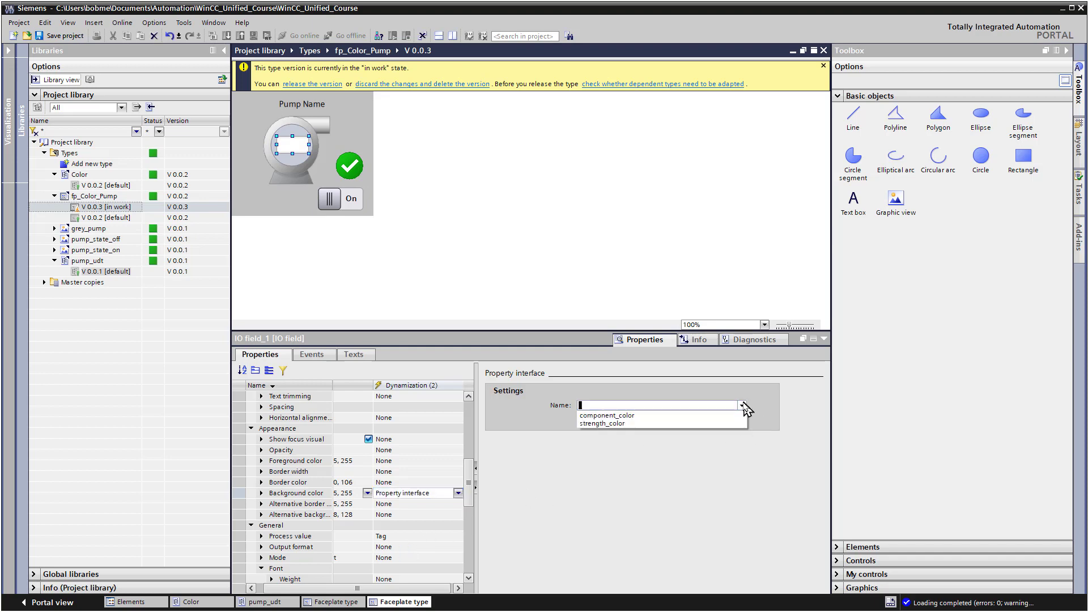
pyautogui.click(623, 423)
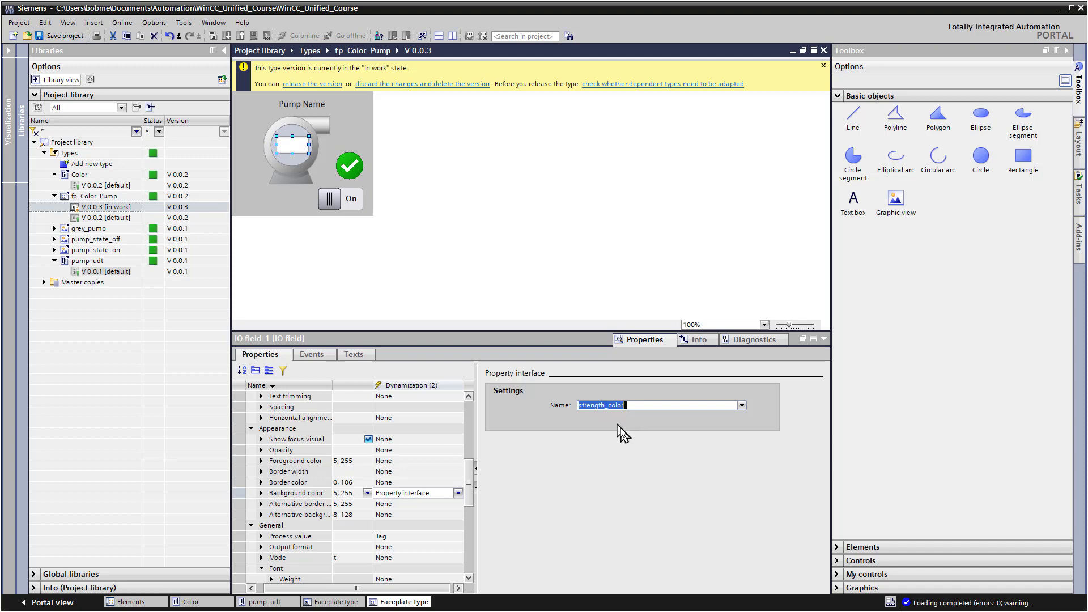
# Step: Set the IO field's border width to 0
pyautogui.click(300, 156)
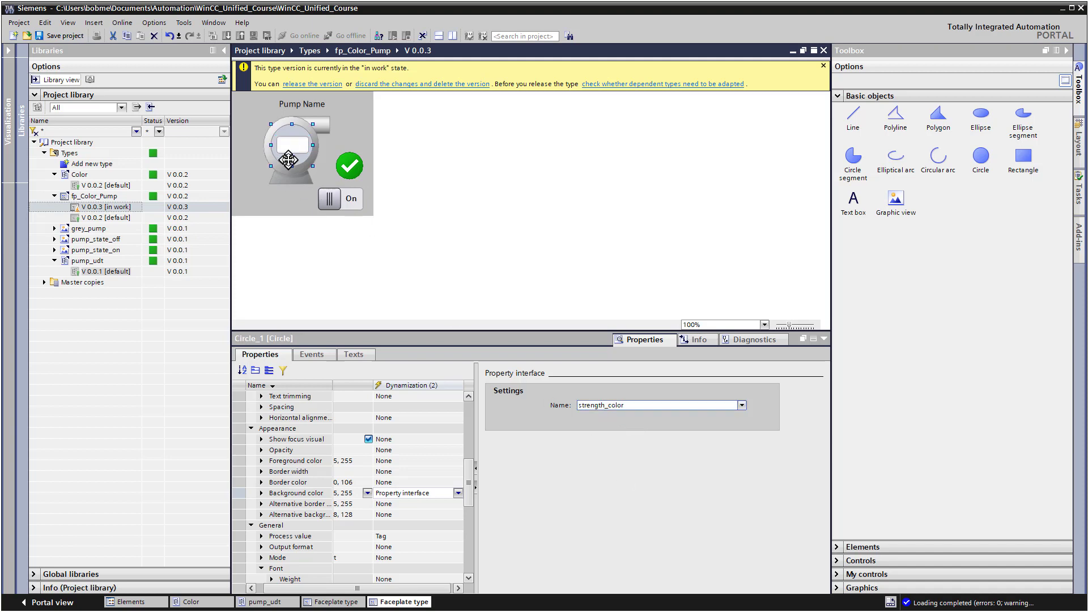
pyautogui.click(300, 151)
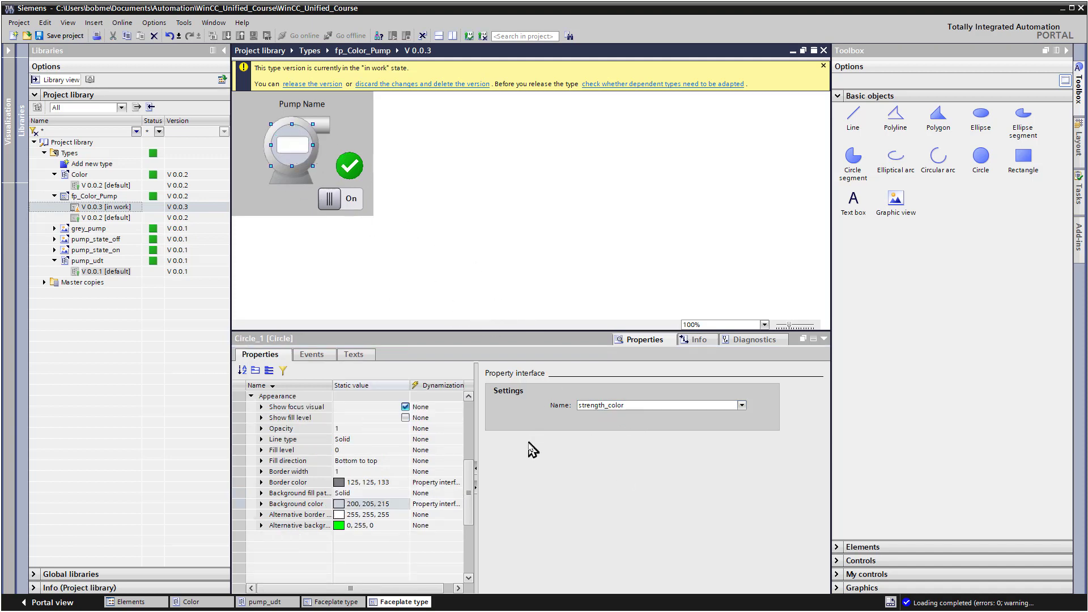
pyautogui.scroll(-5, 430, 467)
pyautogui.moveTo(472, 513); pyautogui.dragTo(477, 484)
pyautogui.click(379, 472)
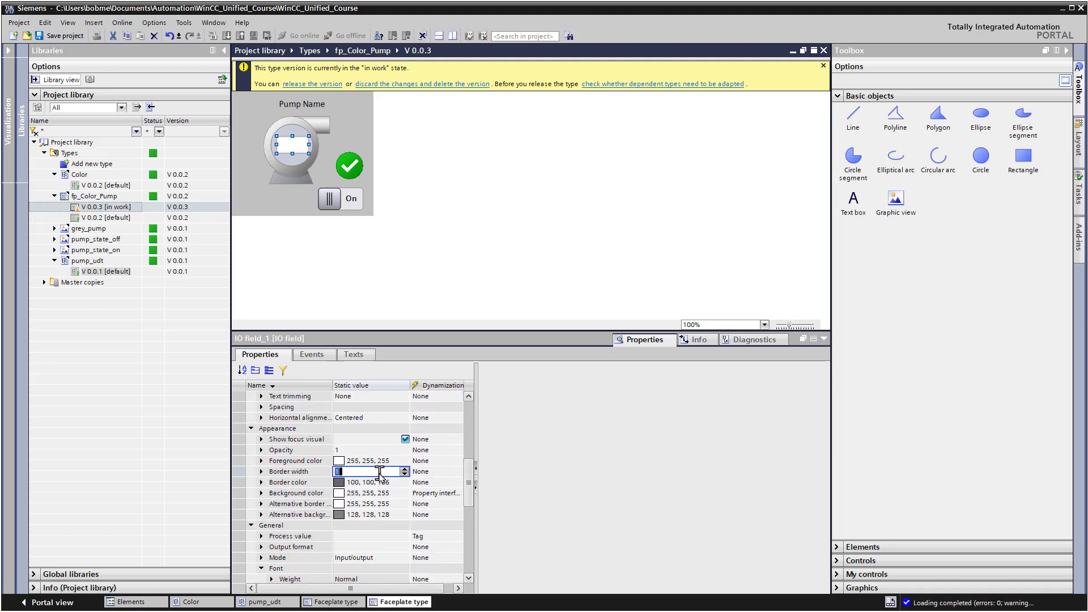
pyautogui.write('0')
pyautogui.press('Return')
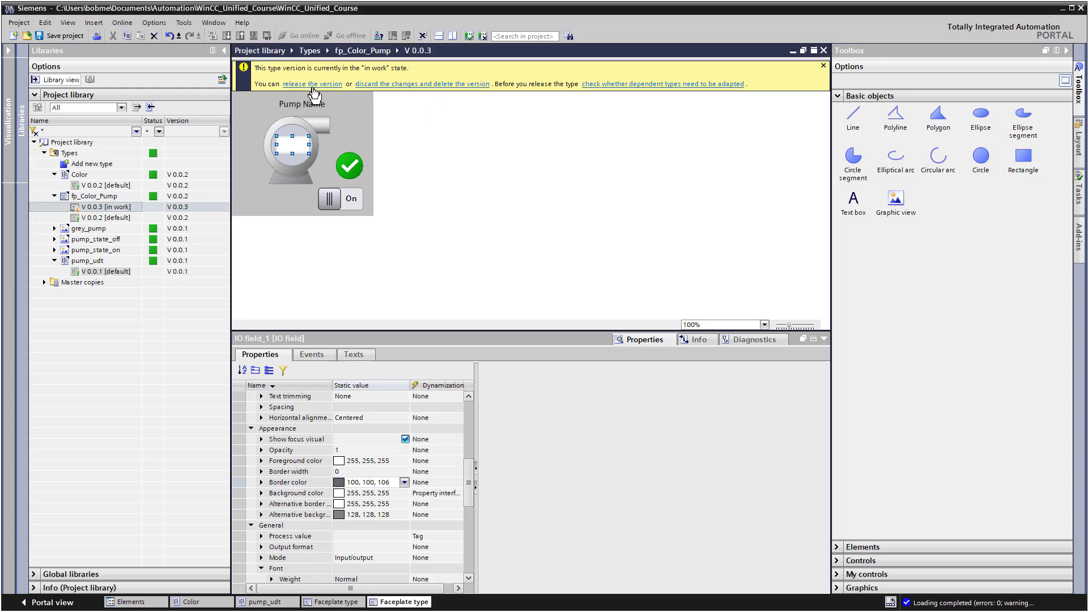
# Step: Write a release comment for fp_Color_Pump V 0.0.3 and tick 'Update instances in the project'
pyautogui.click(312, 85)
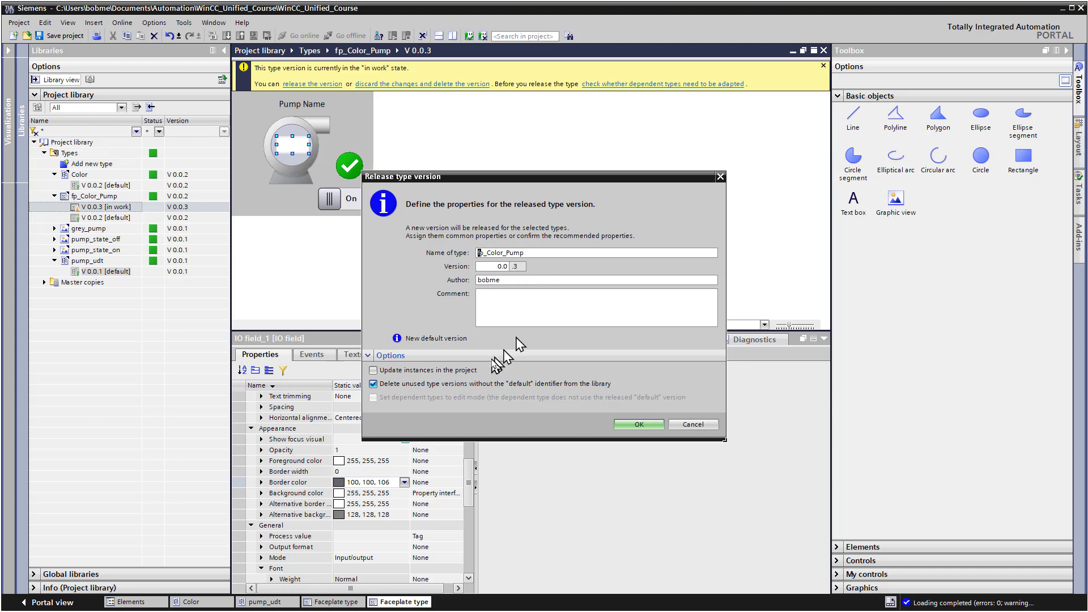
pyautogui.click(506, 303)
pyautogui.write('mad')
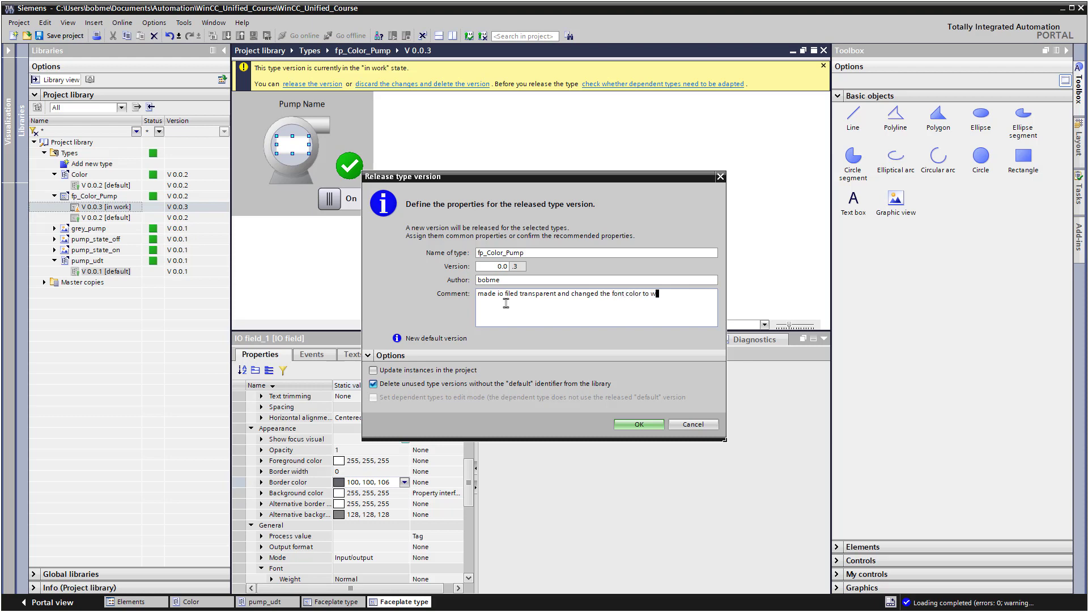
pyautogui.write('.')
pyautogui.click(373, 370)
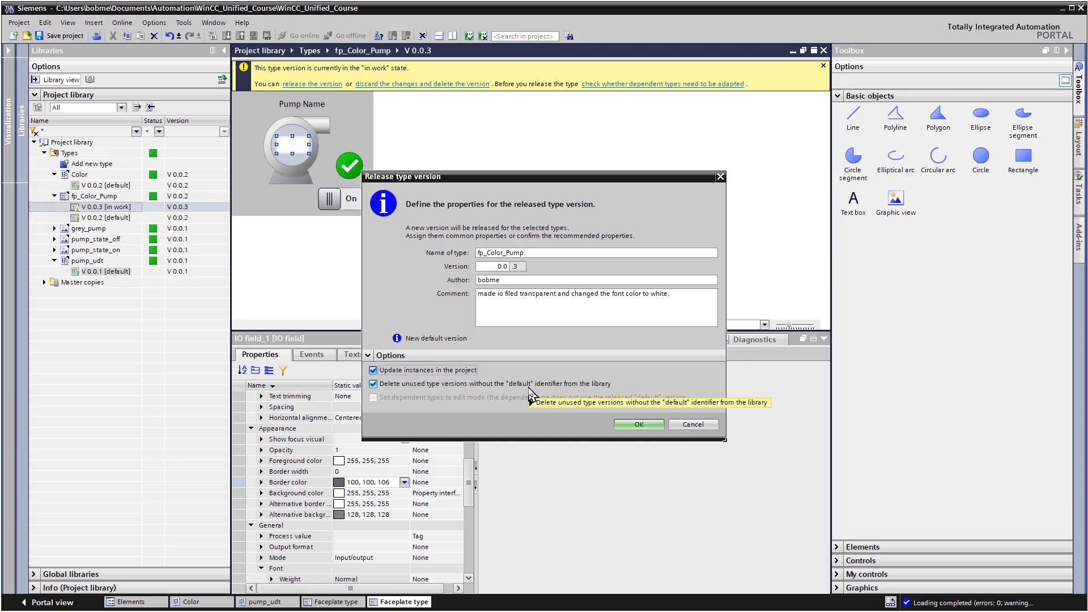
pyautogui.moveTo(531, 392)
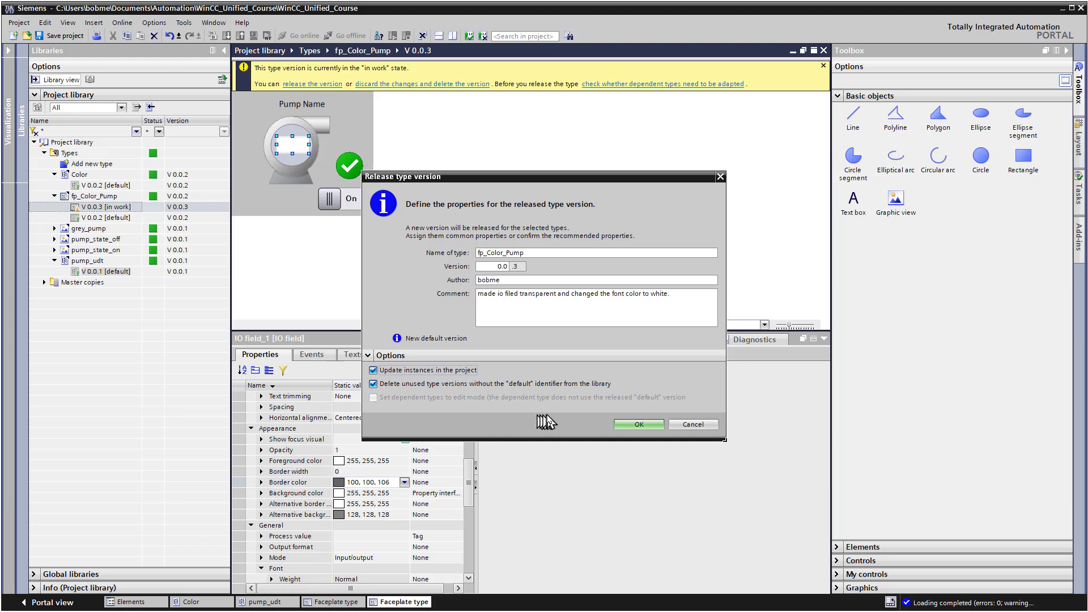
# Step: Confirm the release, then check the first pump faceplate's Faceplate type shows V 0.0.3
pyautogui.click(626, 426)
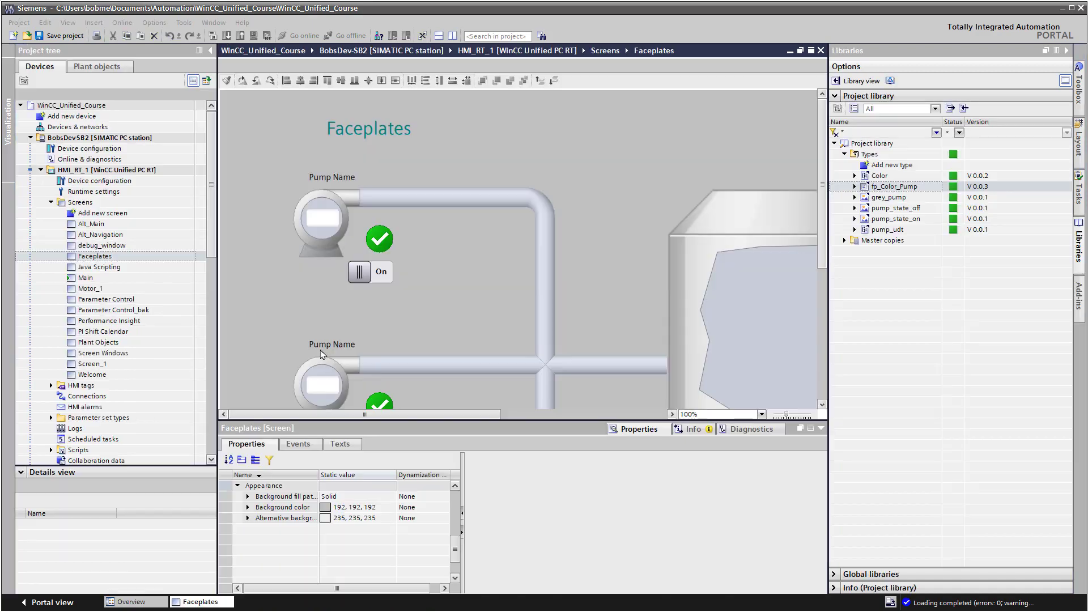
pyautogui.click(306, 229)
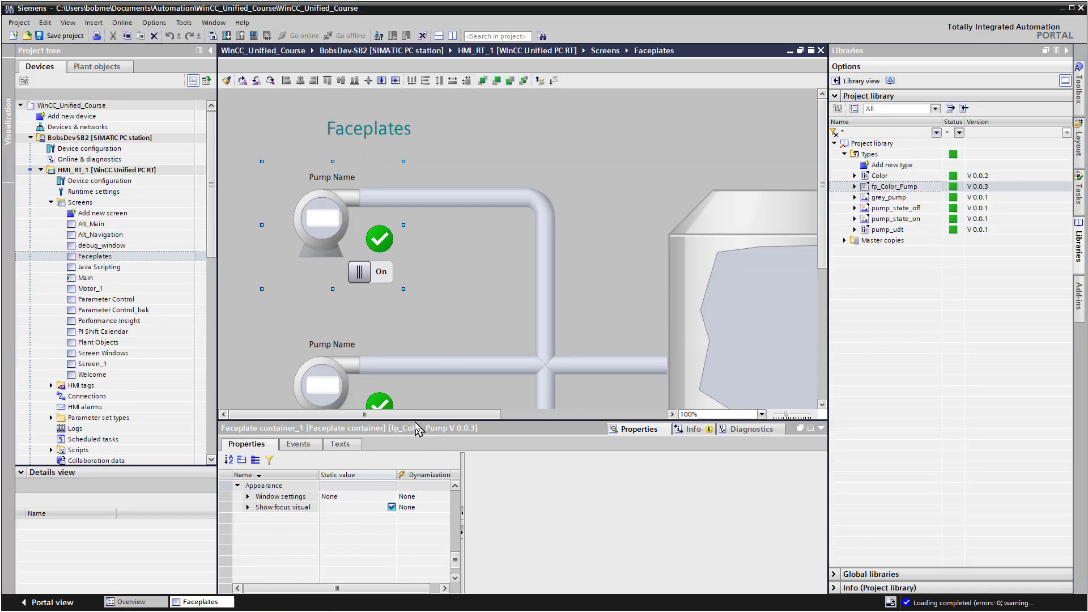
pyautogui.moveTo(415, 422); pyautogui.dragTo(396, 322)
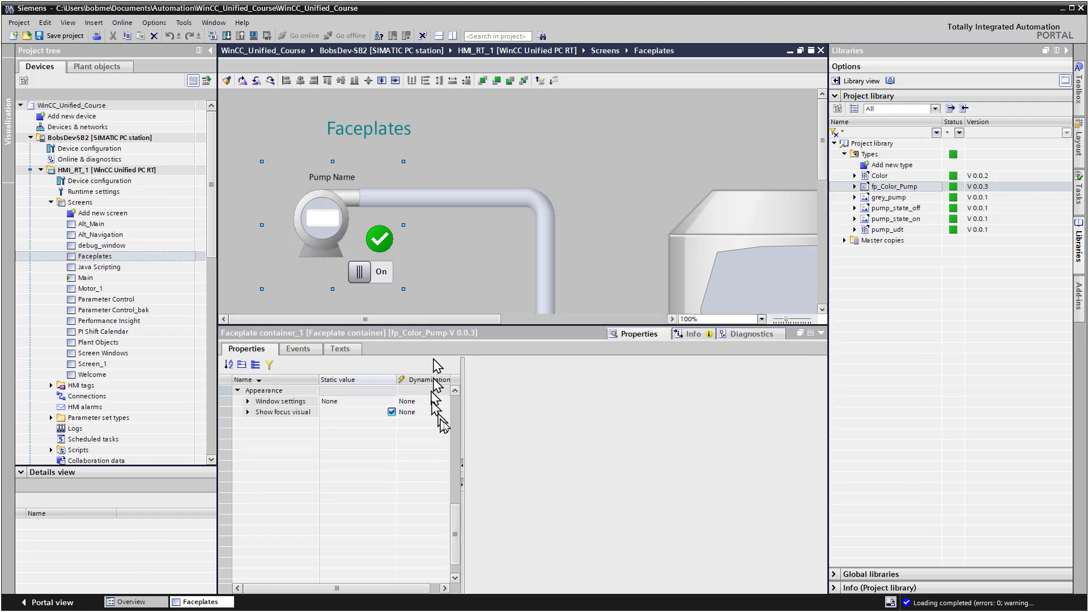
pyautogui.moveTo(457, 510); pyautogui.dragTo(360, 437)
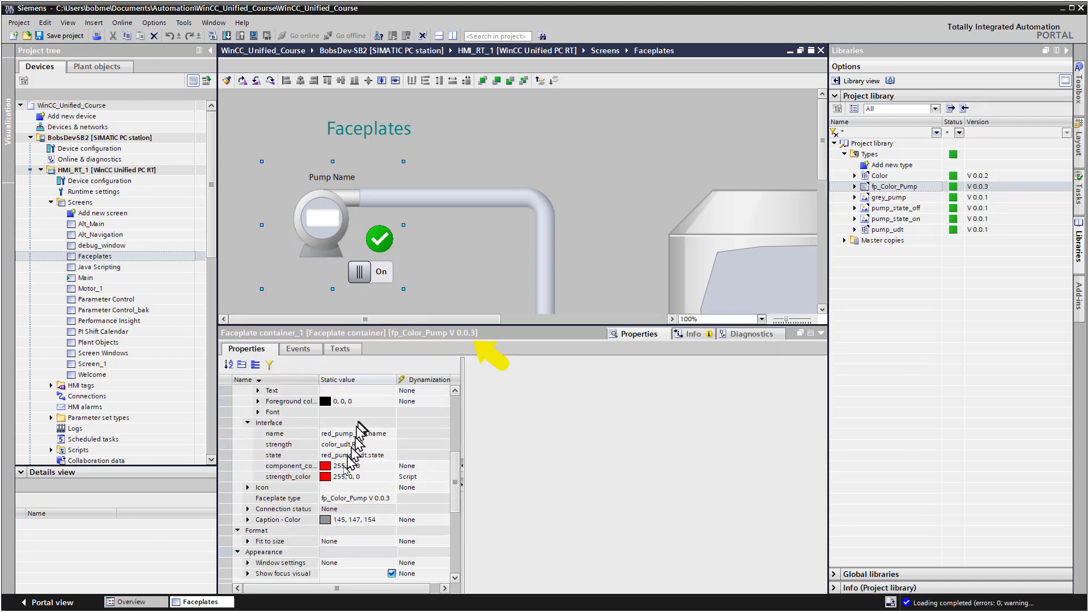
pyautogui.click(350, 501)
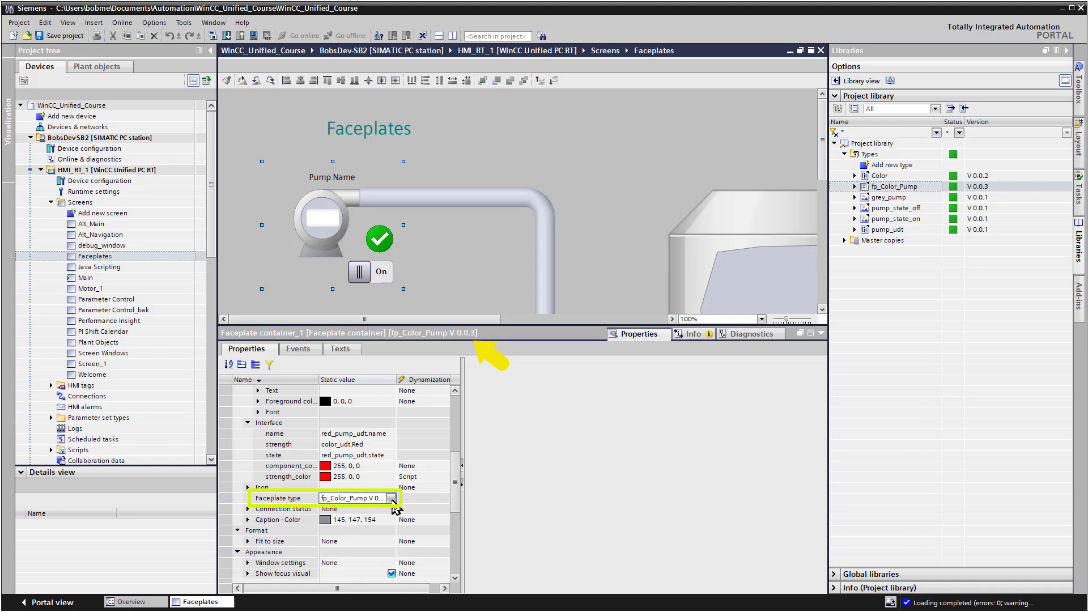
pyautogui.click(391, 499)
pyautogui.click(391, 499)
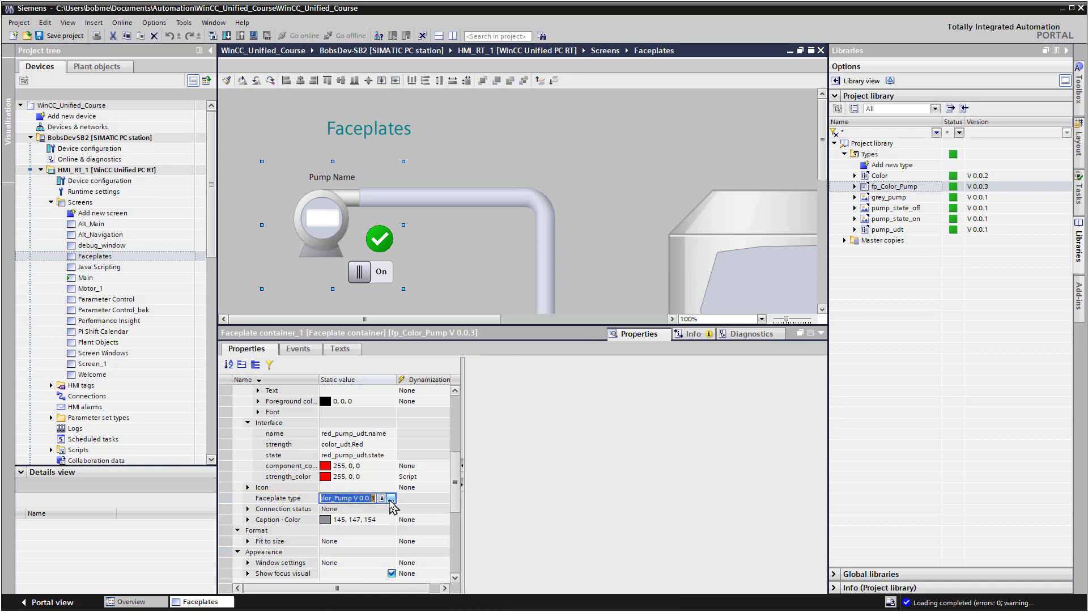
pyautogui.click(391, 499)
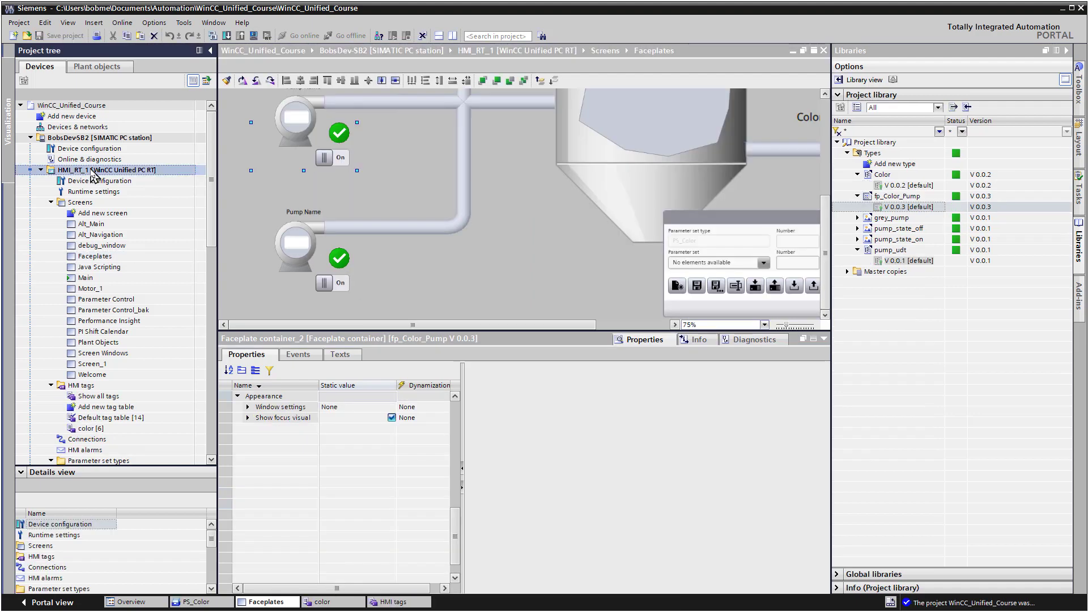
# Step: Download the software to the HMI device and open the Faceplates screen in runtime
pyautogui.rightClick(89, 170)
pyautogui.moveTo(165, 290)
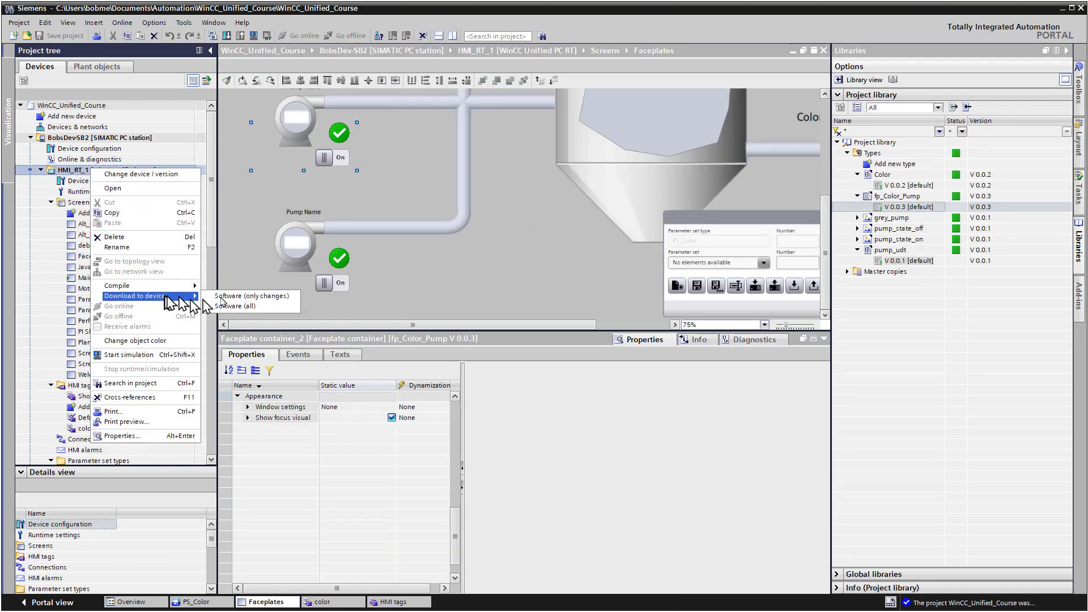
pyautogui.click(222, 296)
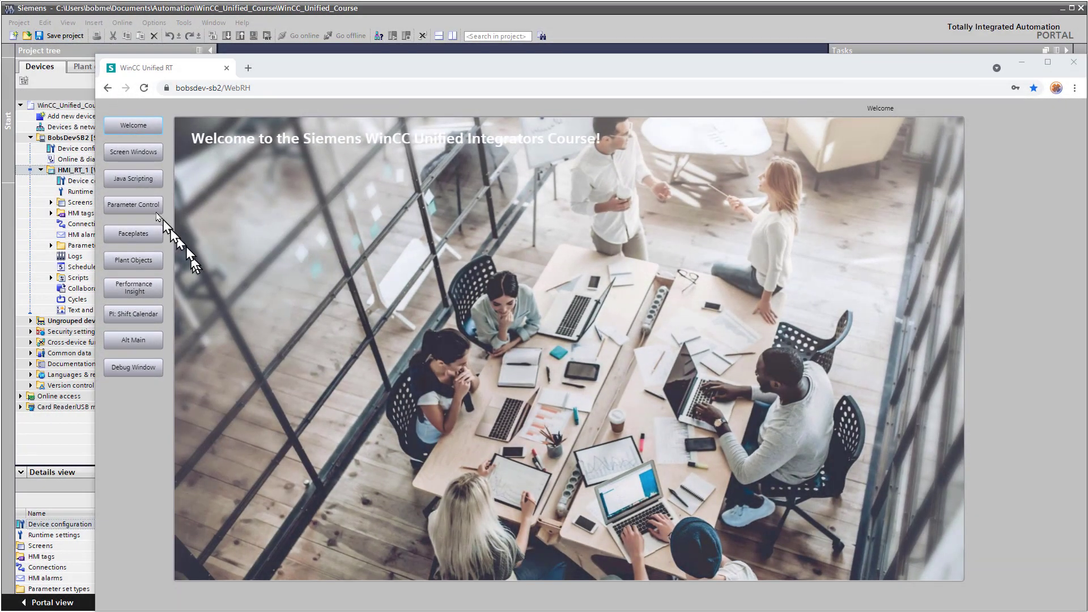
pyautogui.click(139, 239)
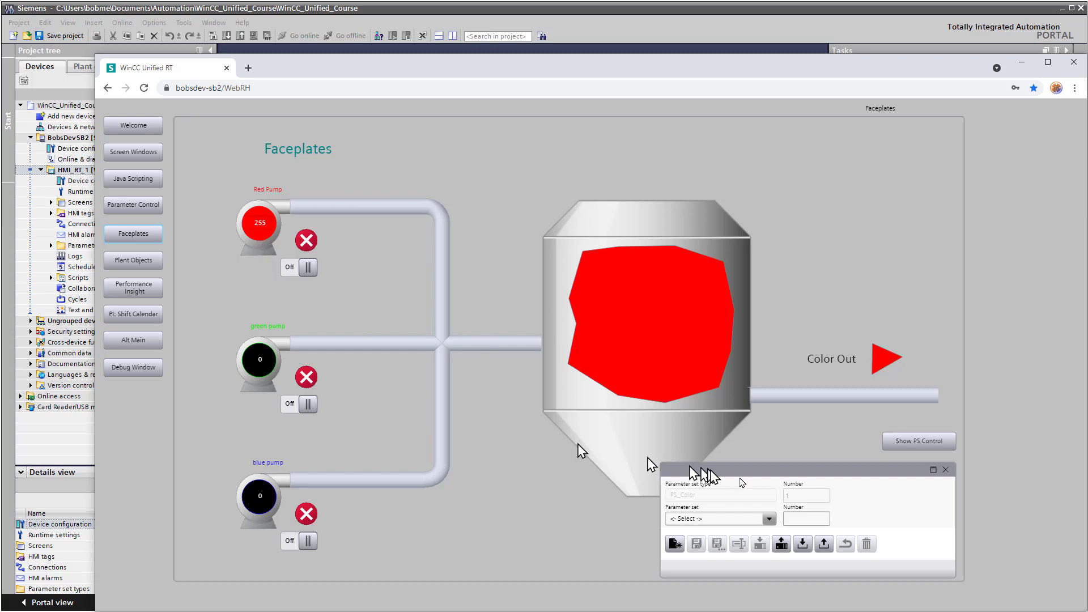
# Step: Write the Pink parameter set to the PLC and switch the red, green and blue pumps on
pyautogui.click(768, 518)
pyautogui.click(740, 562)
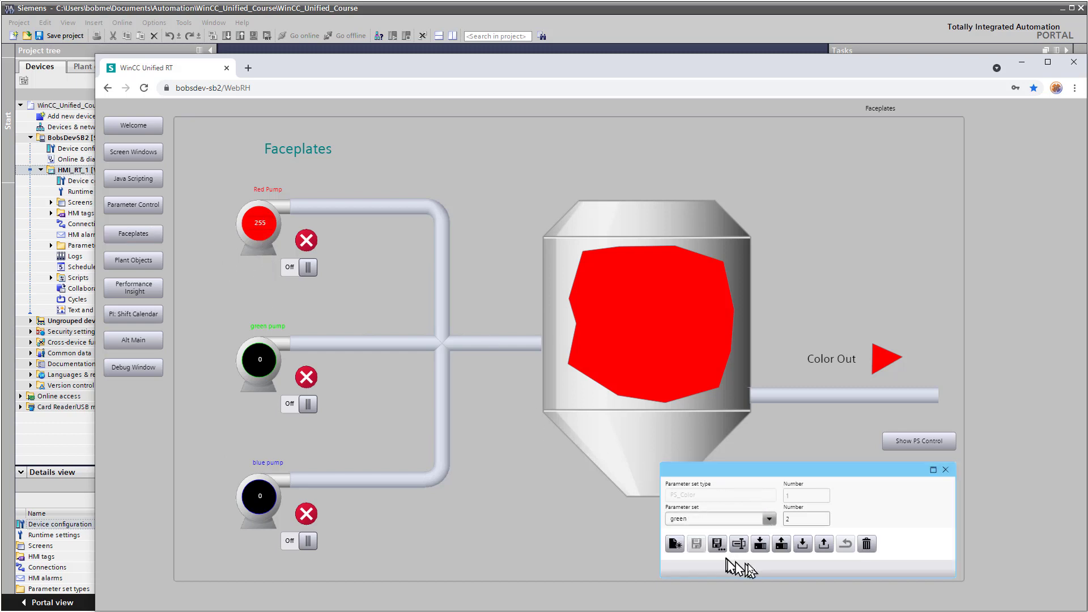
pyautogui.click(757, 519)
pyautogui.click(688, 567)
pyautogui.click(759, 544)
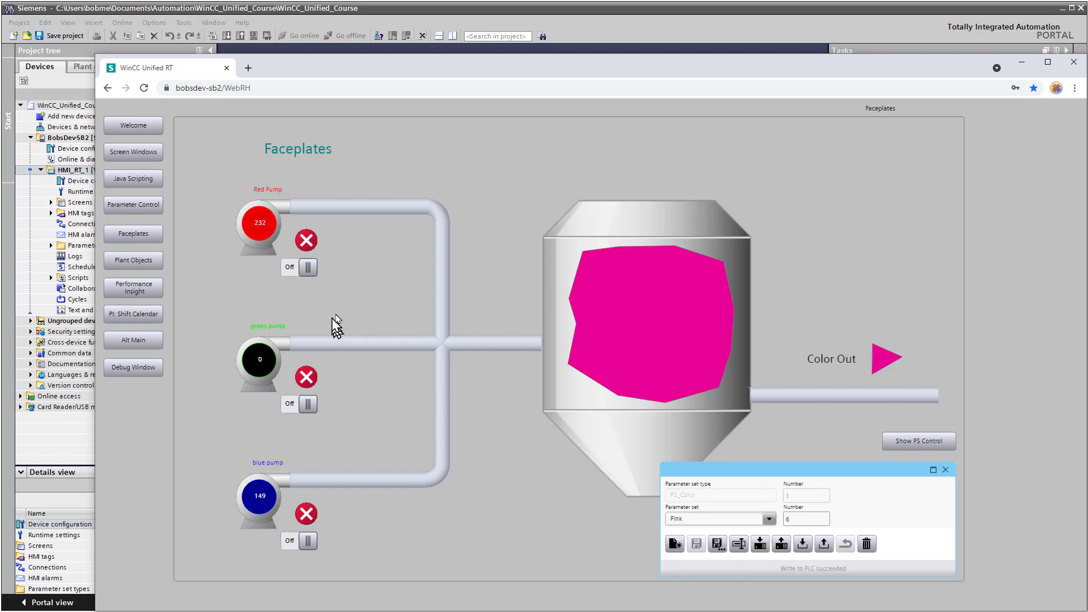
pyautogui.click(299, 270)
pyautogui.click(297, 405)
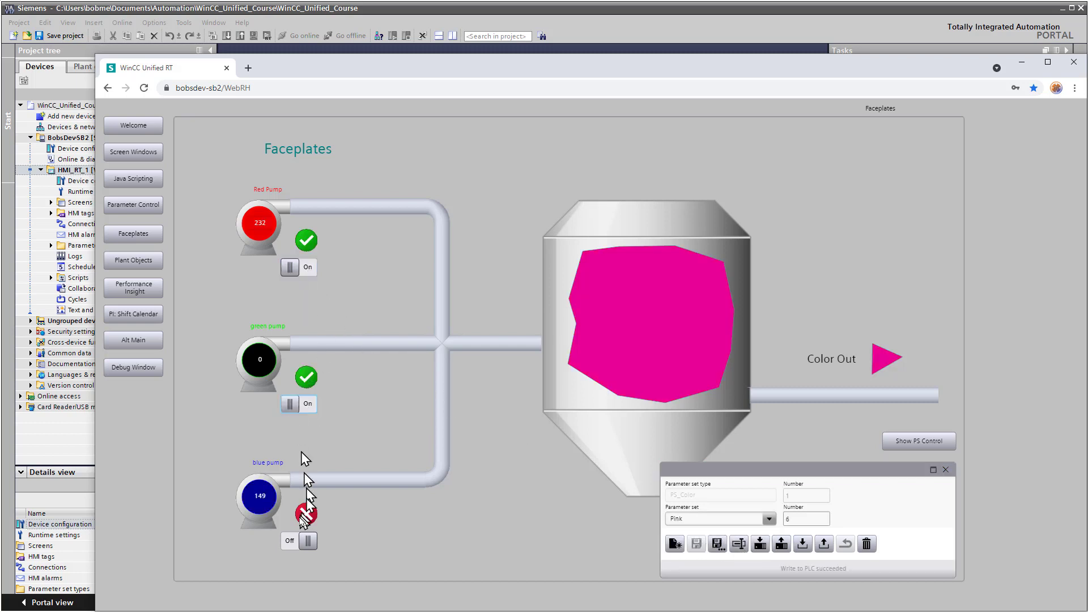
pyautogui.click(299, 541)
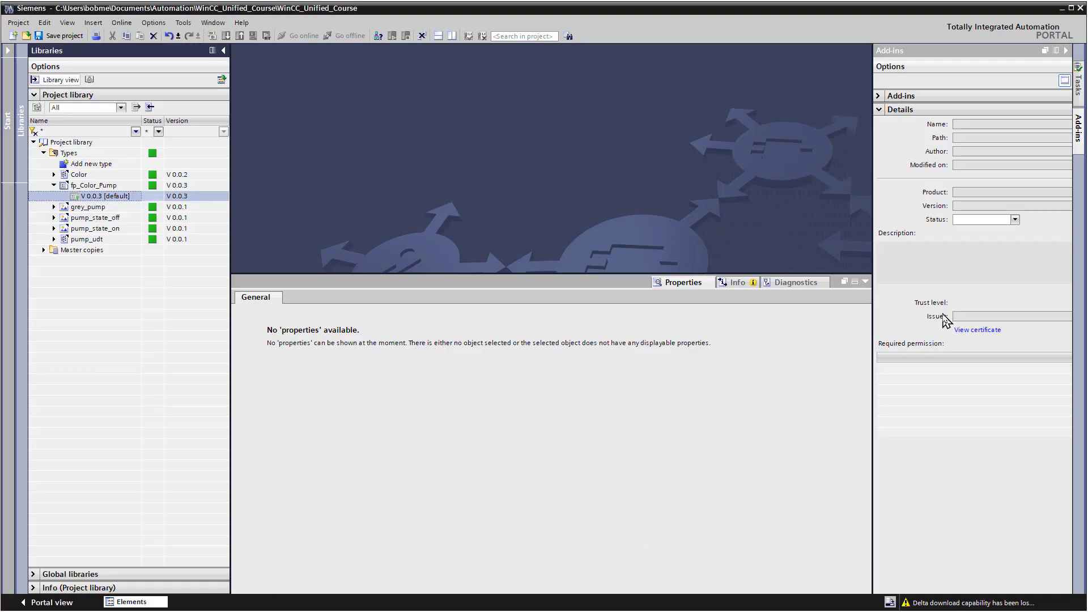
# Step: Start Edit type on fp_Color_Pump V 0.0.3 [default] in the project library
pyautogui.rightClick(88, 196)
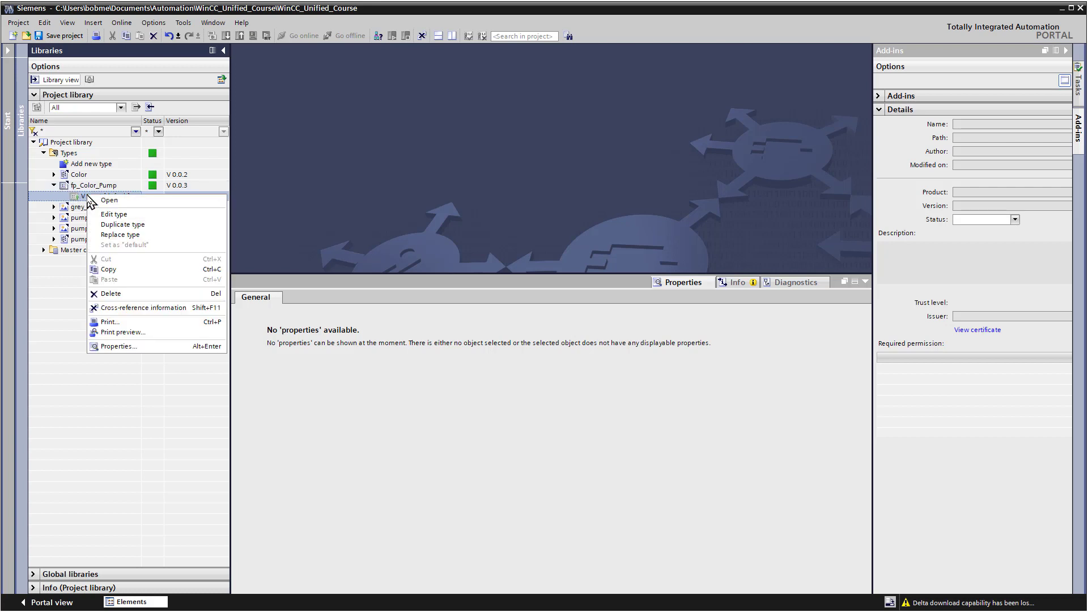
pyautogui.click(114, 214)
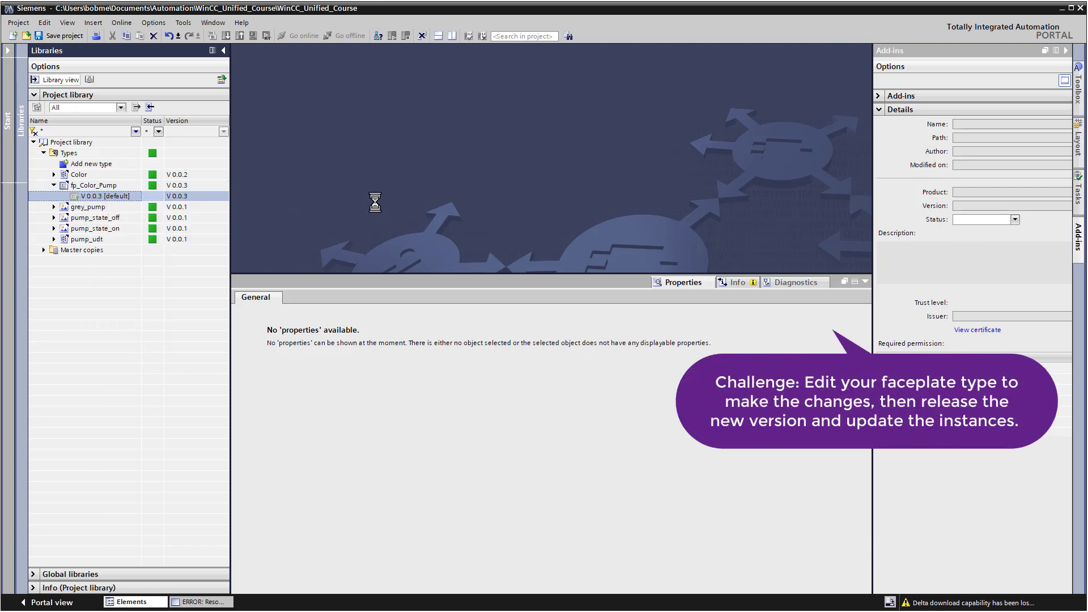